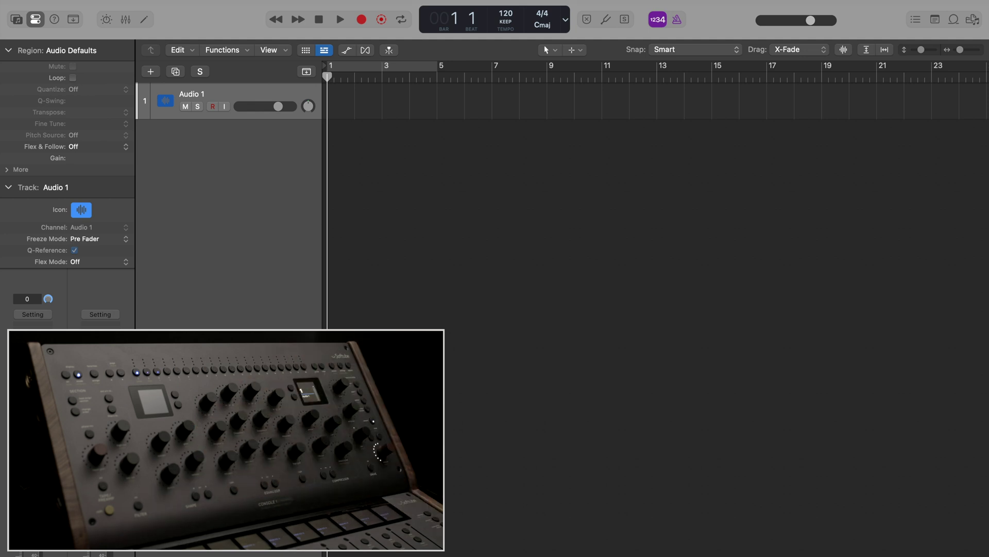
Open Logic Pro's Control Surfaces Setup window from the app menu, then close it.
{"action": "left_click", "coordinate": [51, 2]}
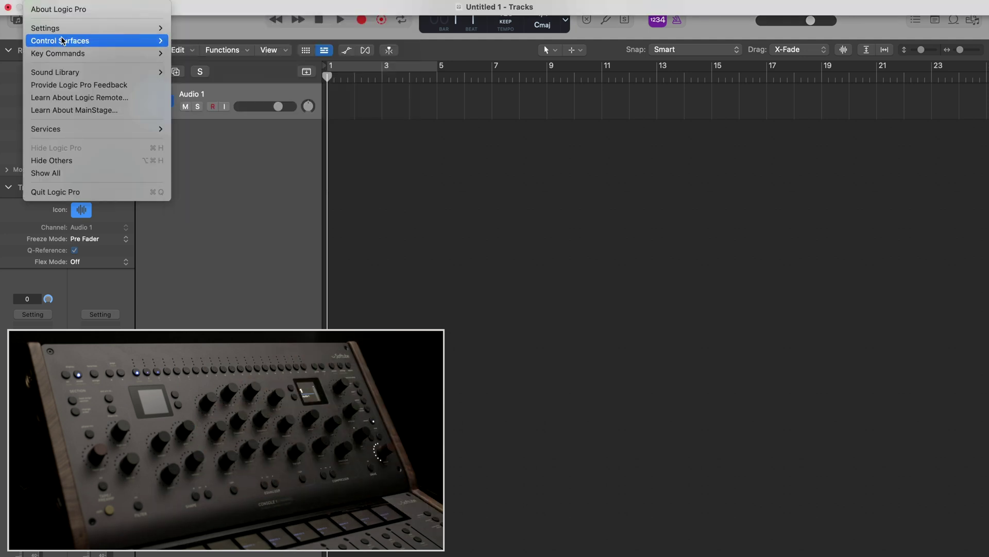
{"action": "mouse_move", "coordinate": [124, 40]}
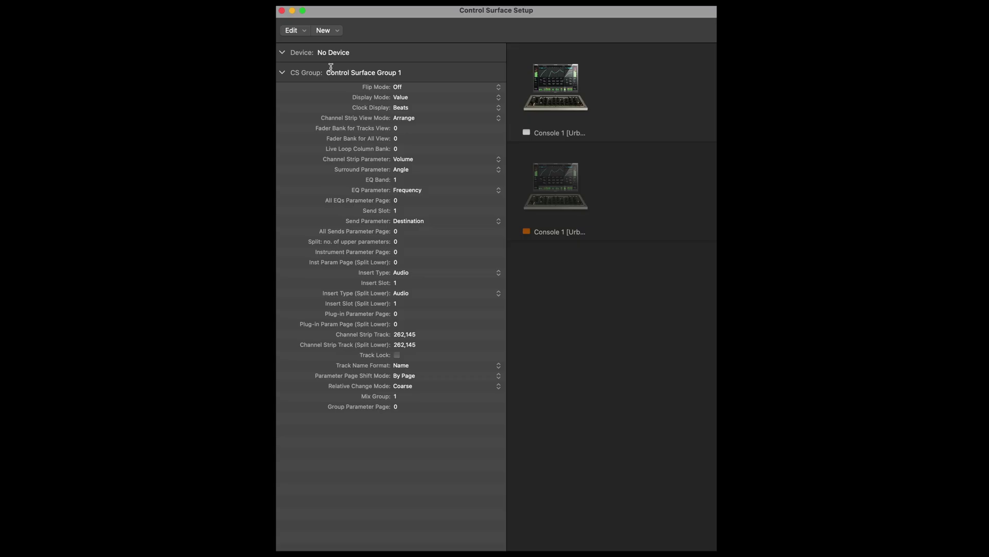
{"action": "left_click", "coordinate": [282, 11]}
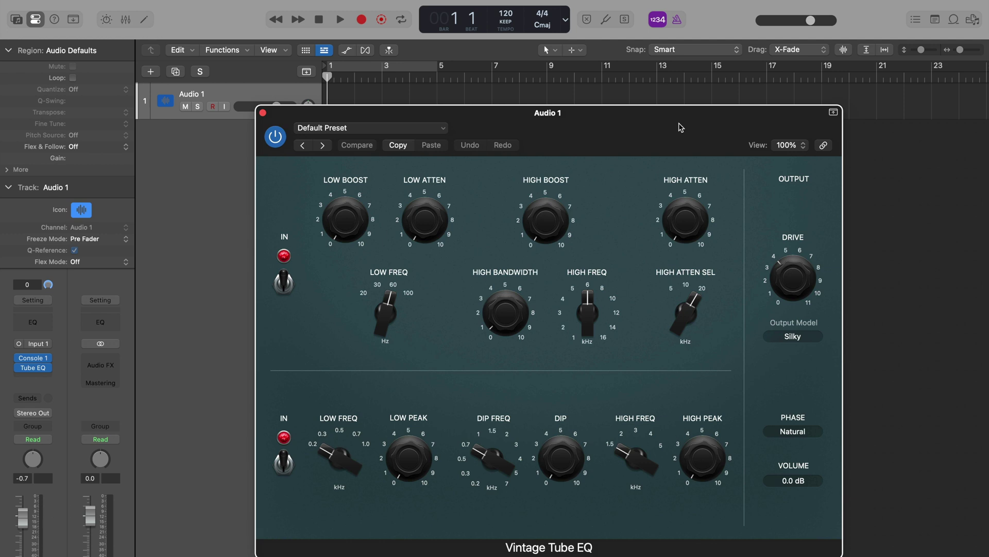
In Controller Assignments, learn hardware knobs for the Vintage Tube EQ's Low Boost, Low Atten and Low Freq.
{"action": "key", "text": "alt+k"}
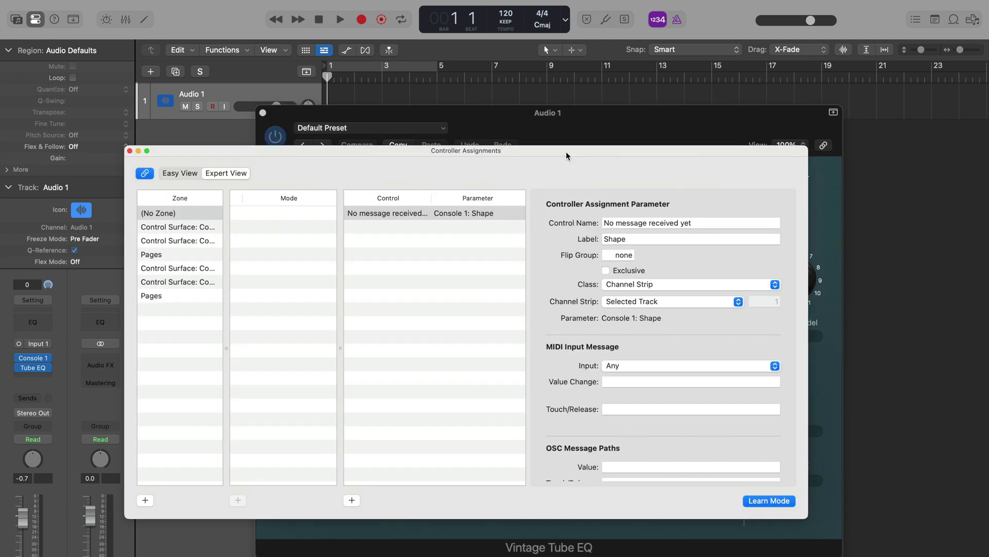
{"action": "left_click", "coordinate": [591, 116]}
{"action": "left_click_drag", "start_coordinate": [360, 211], "coordinate": [359, 208]}
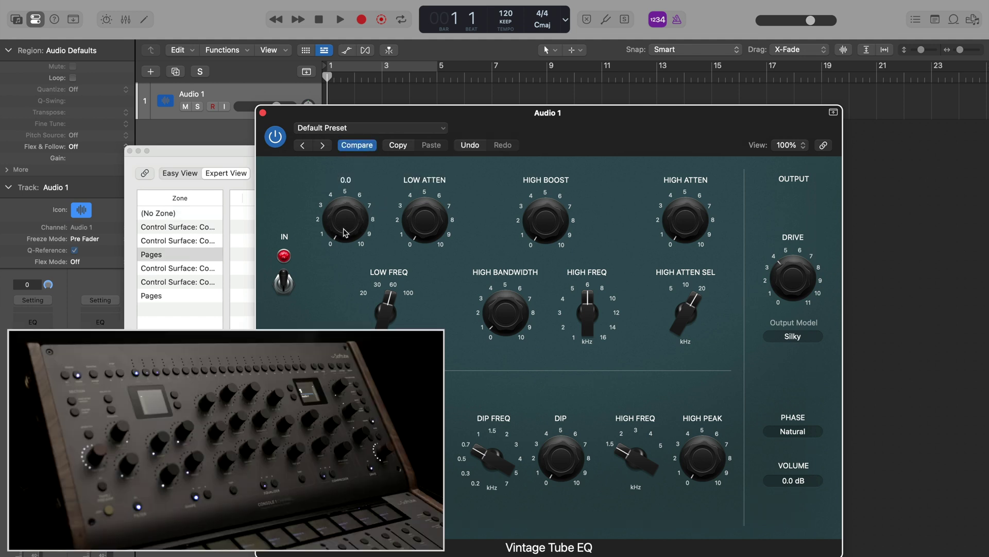
{"action": "key", "text": "super+z"}
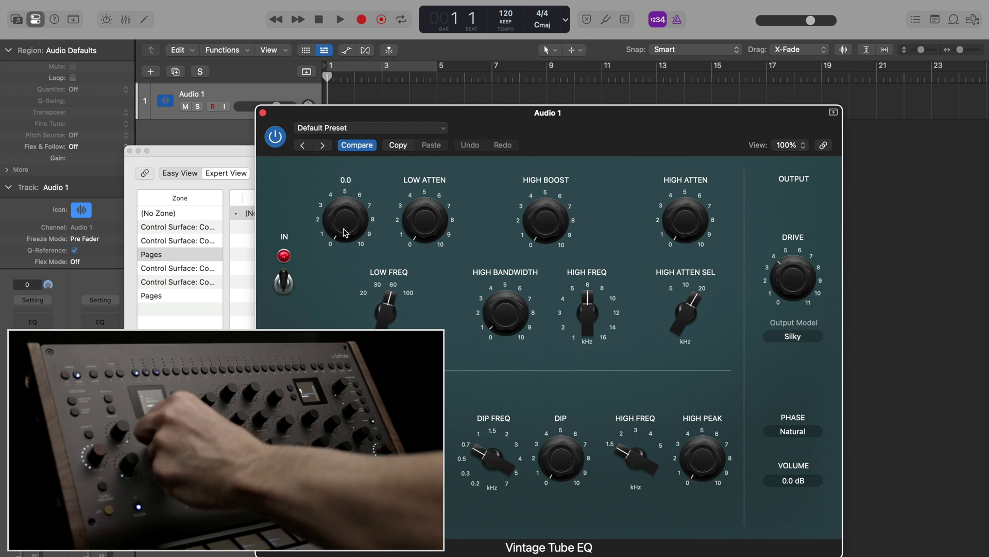
{"action": "left_click_drag", "start_coordinate": [417, 233], "coordinate": [421, 178]}
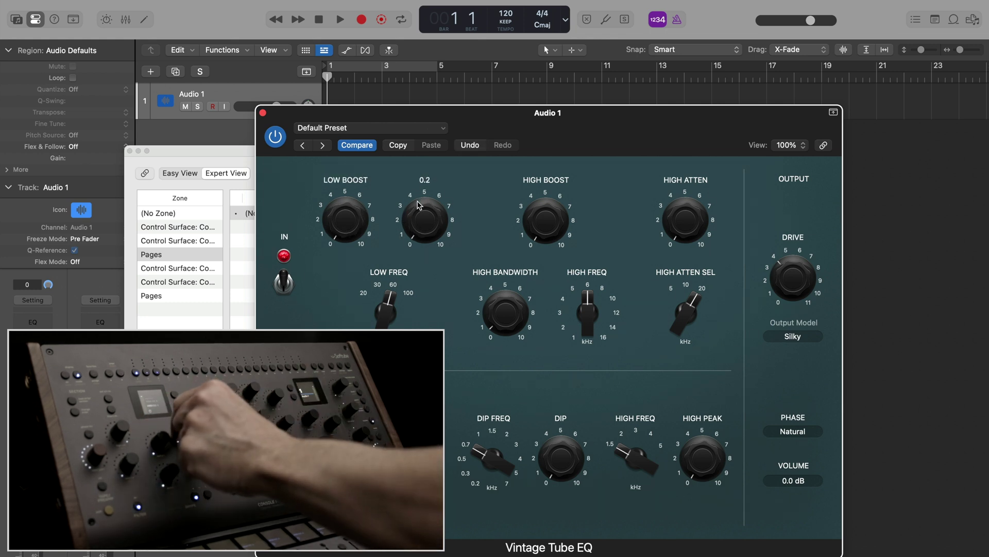
{"action": "left_click_drag", "start_coordinate": [389, 309], "coordinate": [389, 322]}
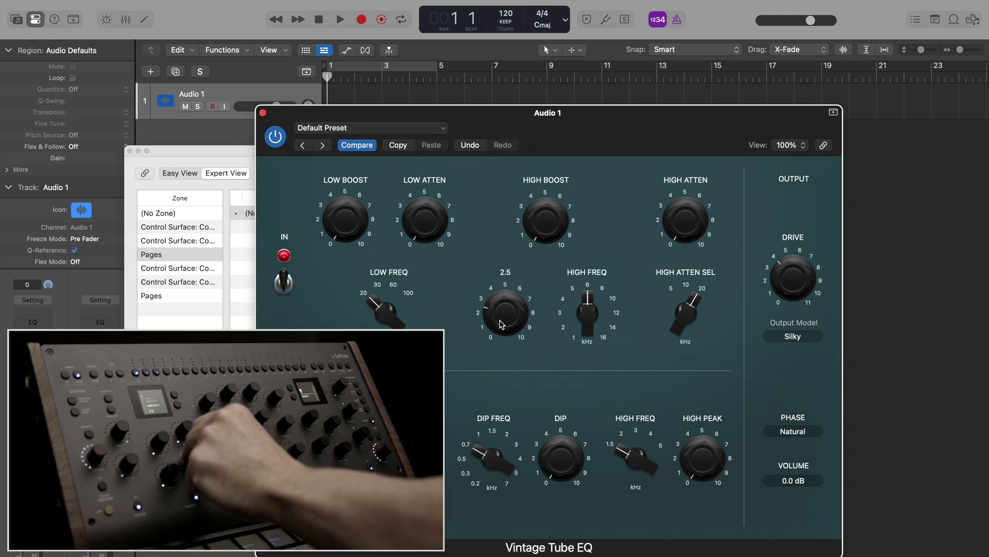
{"action": "left_click", "coordinate": [246, 155]}
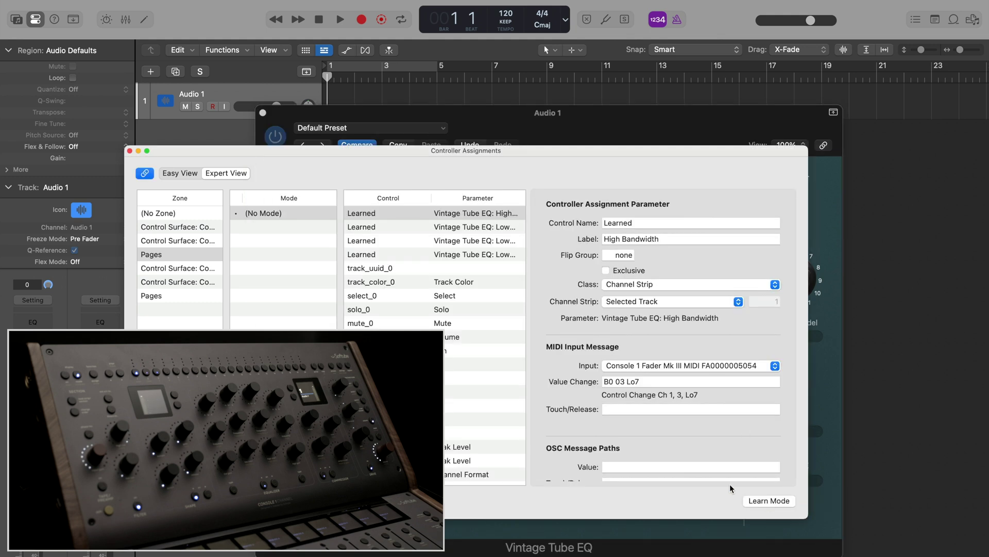
Close the Controller Assignments window, leaving the Vintage Tube EQ on screen.
{"action": "left_click", "coordinate": [130, 151]}
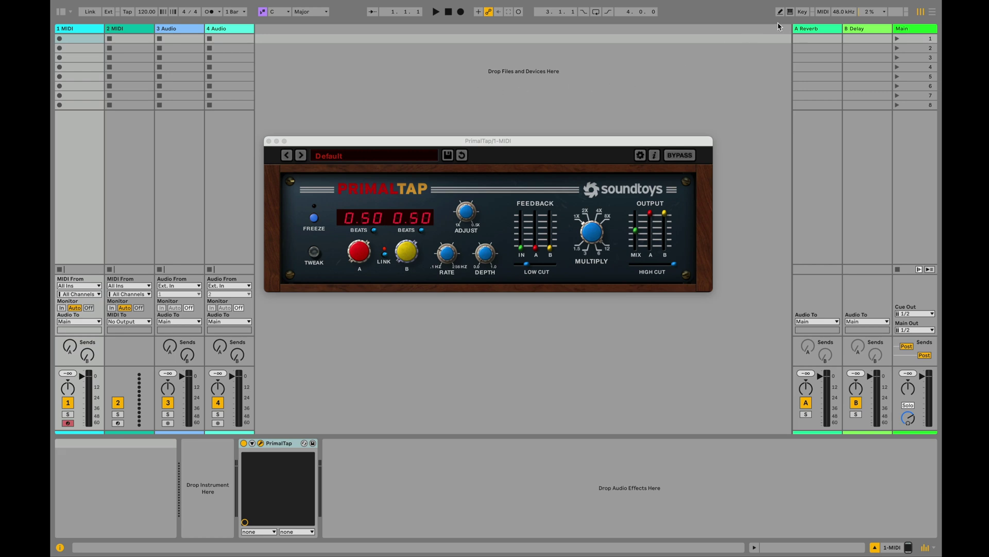
Toggle Ableton's MIDI Map Mode on and off, then switch off PrimalTap's A/B delay LINK.
{"action": "left_click", "coordinate": [824, 12]}
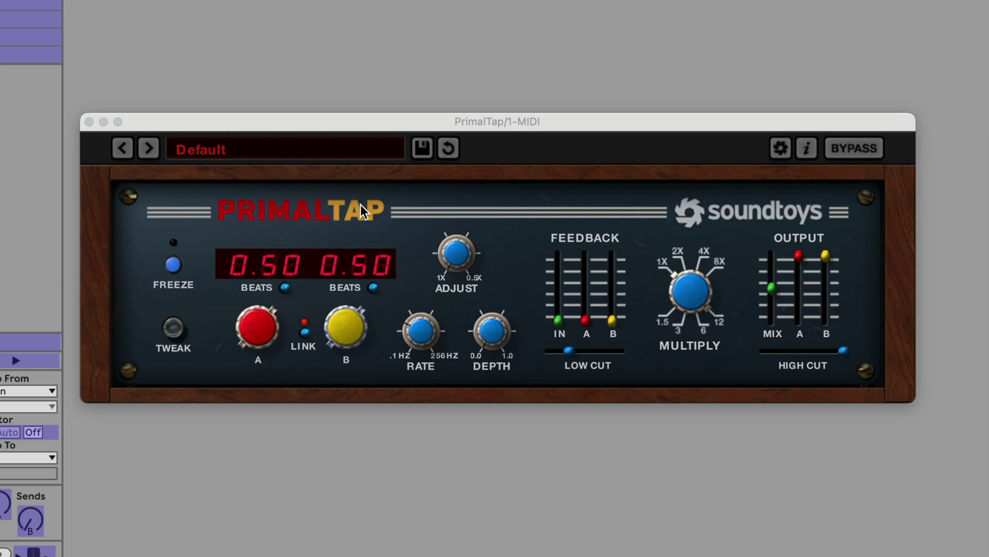
{"action": "key", "text": "super+m"}
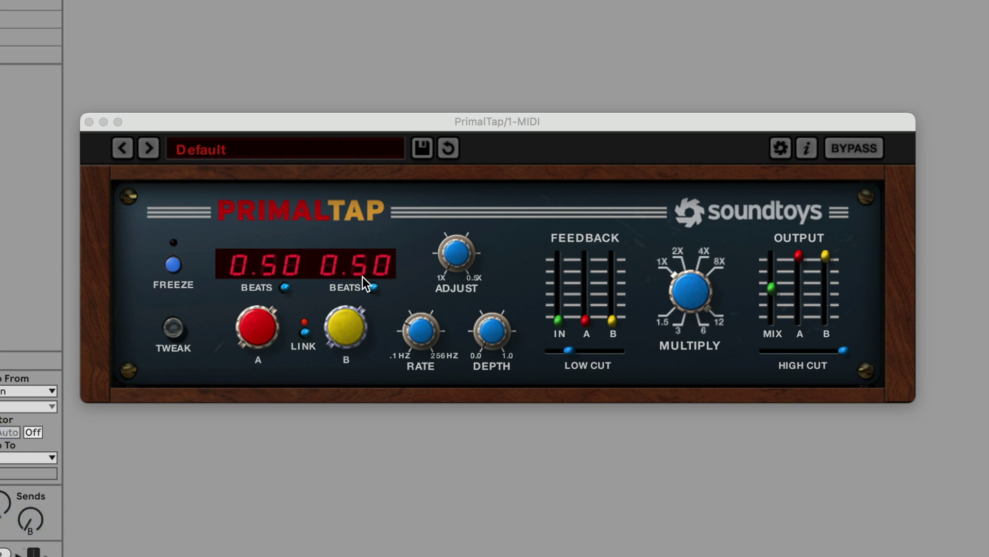
{"action": "left_click", "coordinate": [305, 332]}
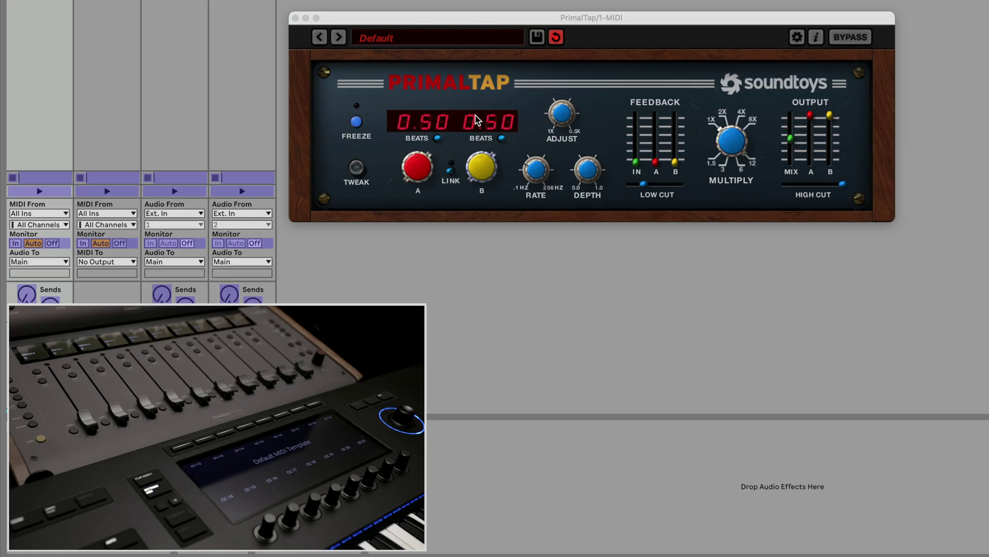
Show PrimalTap's parameters and MIDI-map Beats_A through Edit MIDI Map, then the Beats_B delay.
{"action": "left_click", "coordinate": [419, 170]}
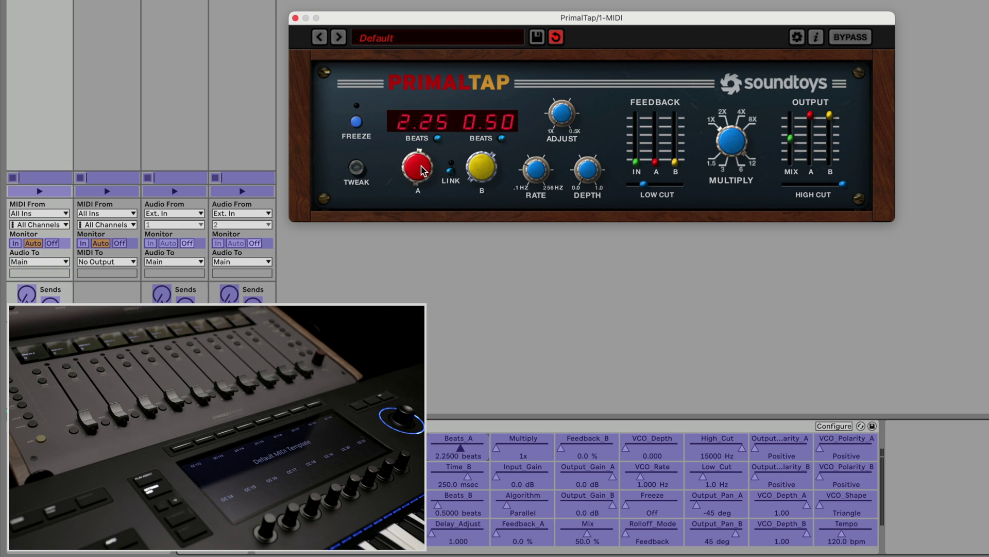
{"action": "right_click", "coordinate": [471, 453]}
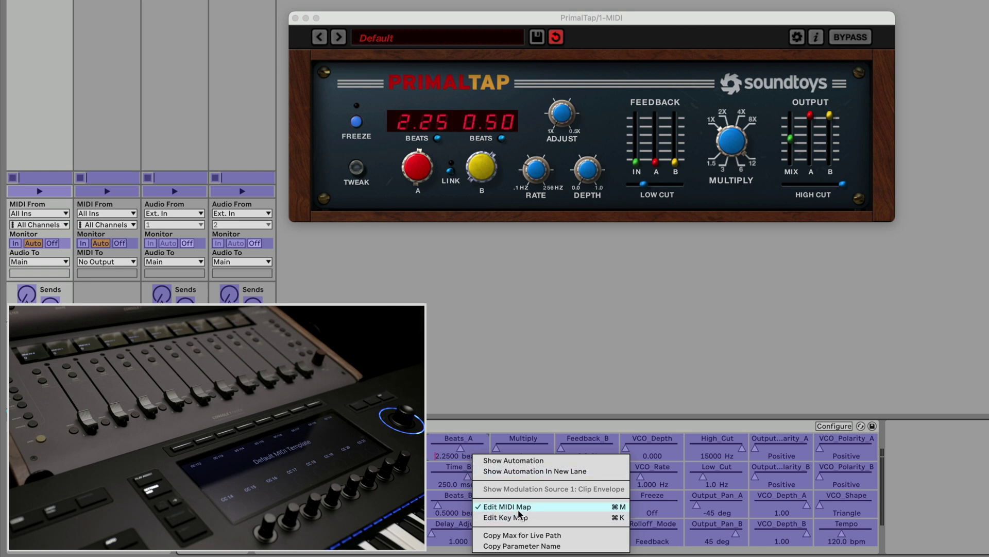
{"action": "left_click", "coordinate": [521, 388]}
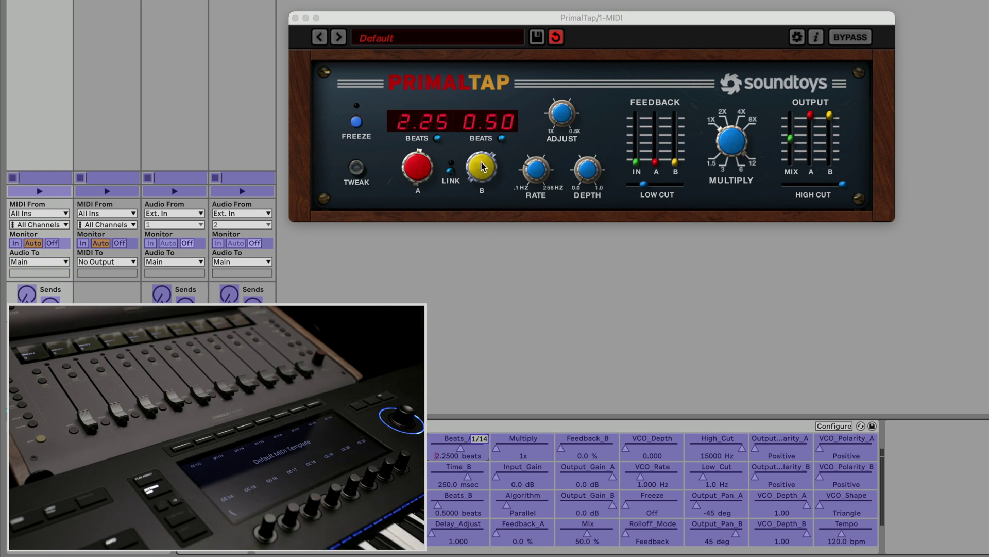
{"action": "left_click_drag", "start_coordinate": [483, 167], "coordinate": [485, 172]}
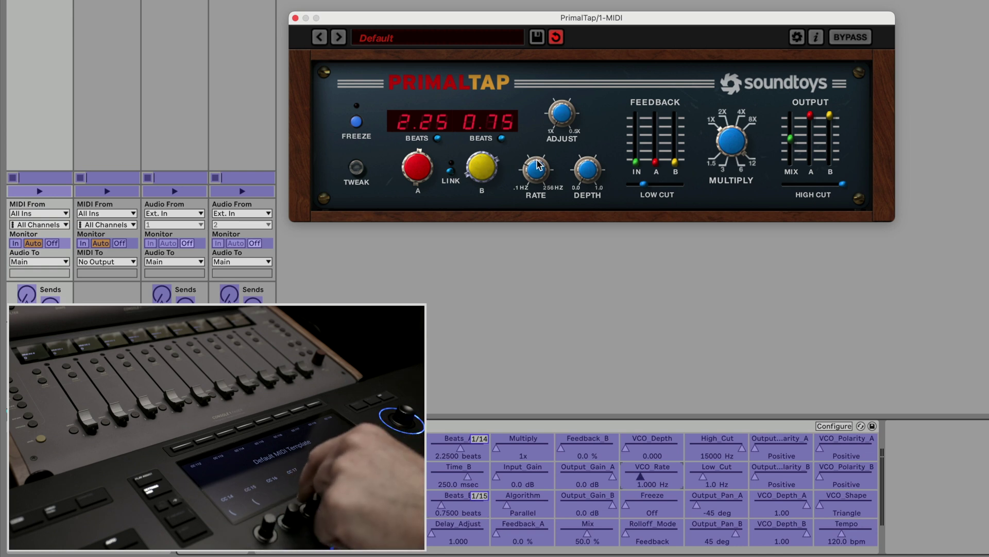
Map hardware controls to PrimalTap's Adjust and Depth knobs and the Feedback A and B faders.
{"action": "left_click", "coordinate": [564, 116]}
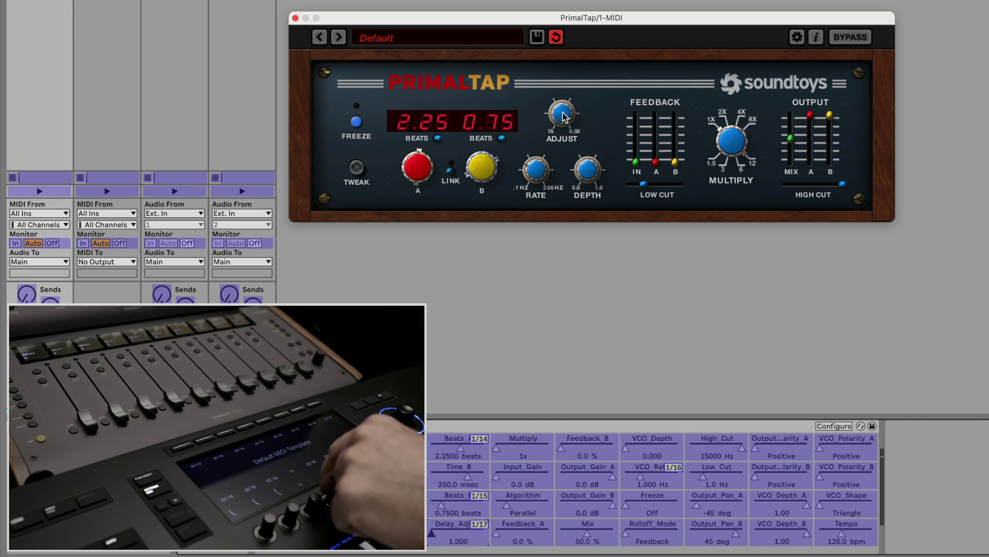
{"action": "left_click", "coordinate": [589, 166]}
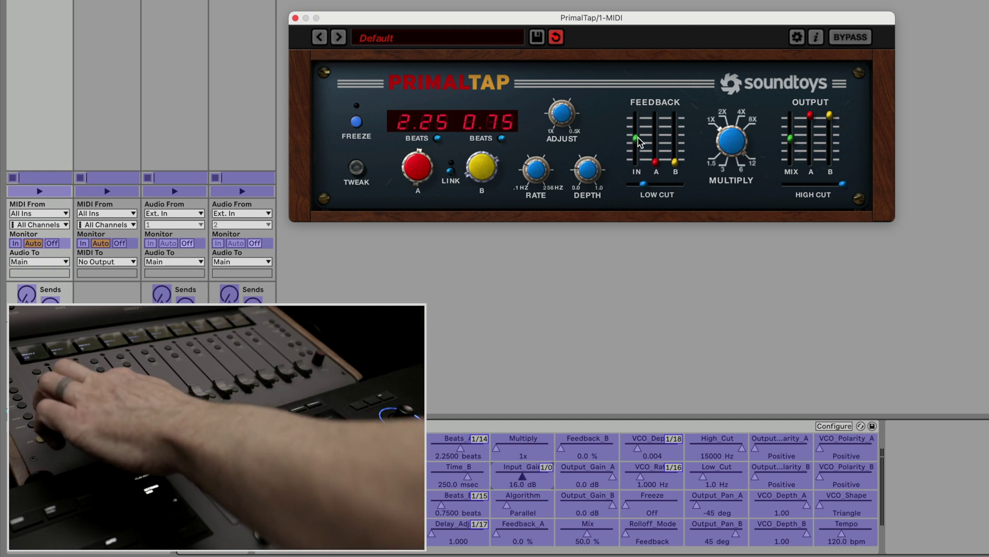
{"action": "left_click_drag", "start_coordinate": [655, 161], "coordinate": [656, 137]}
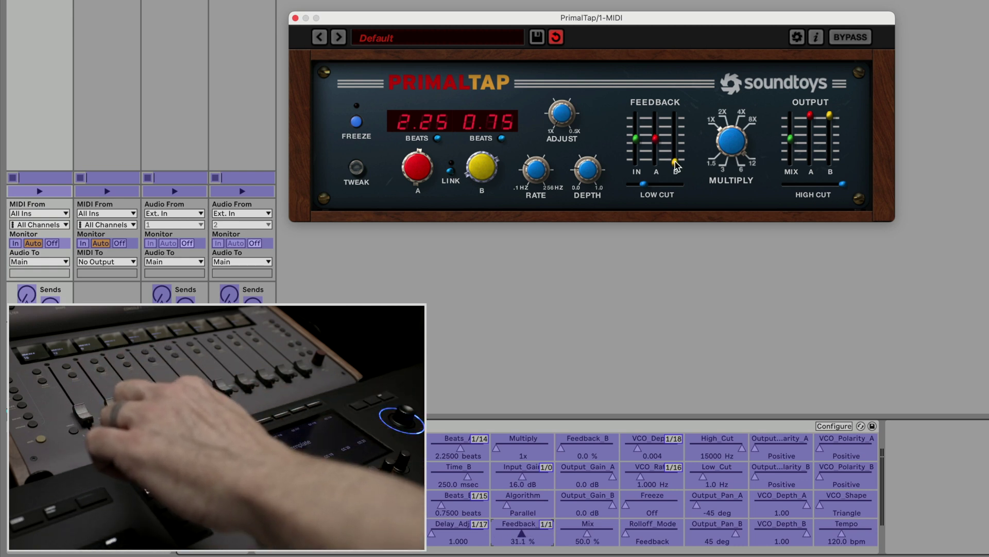
{"action": "left_click_drag", "start_coordinate": [675, 162], "coordinate": [677, 145]}
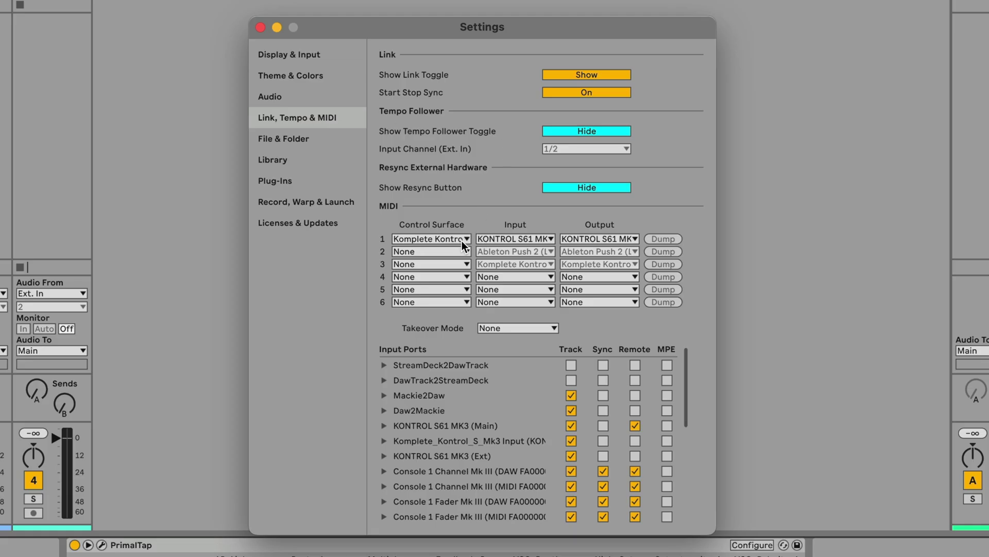
Scroll through the MIDI ports list in Live's Link, Tempo & MIDI settings.
{"action": "scroll", "coordinate": [464, 440], "scroll_direction": "down", "scroll_amount": 10}
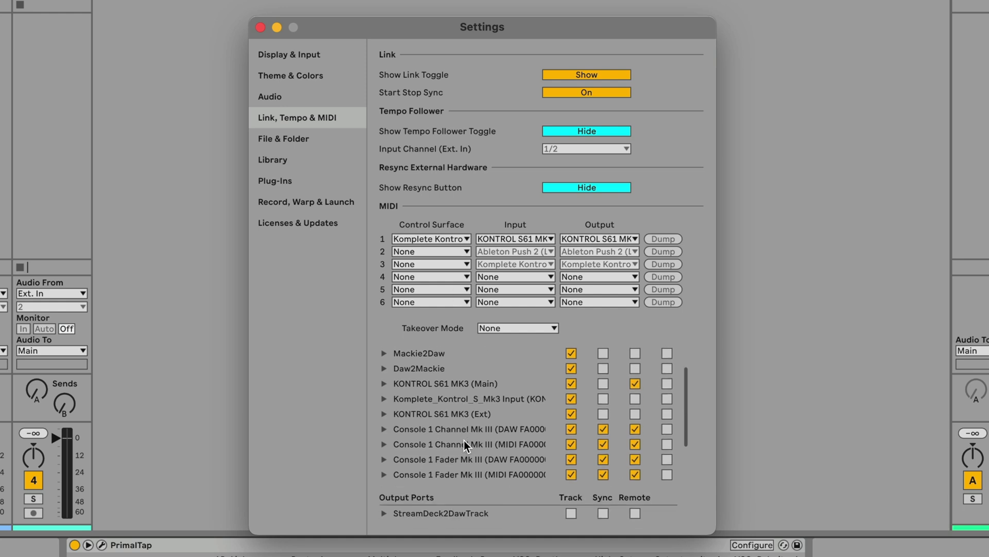
{"action": "scroll", "coordinate": [464, 440], "scroll_direction": "up", "scroll_amount": 10}
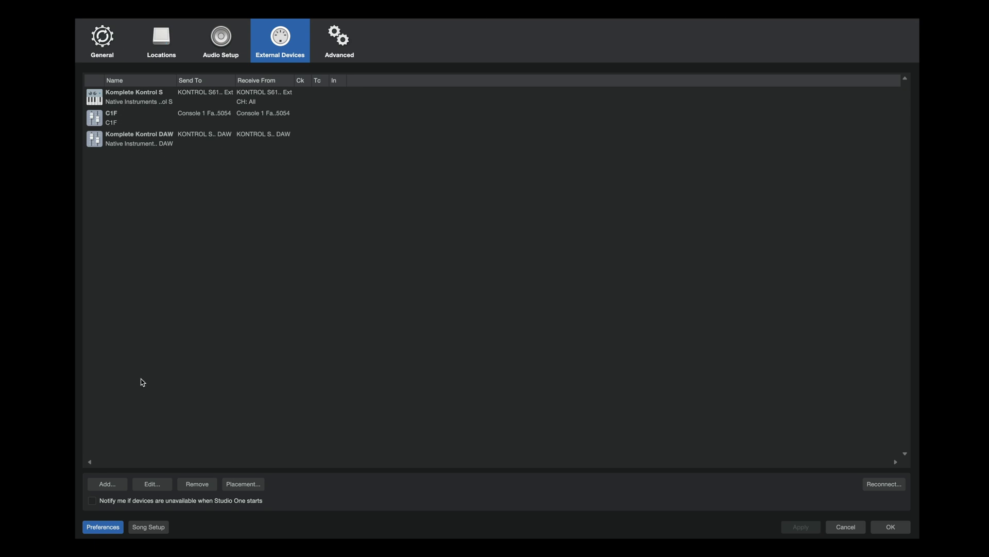
Add a Softube device named C1C using Console 1 Channel Mk III MIDI for receive and send.
{"action": "left_click", "coordinate": [108, 483]}
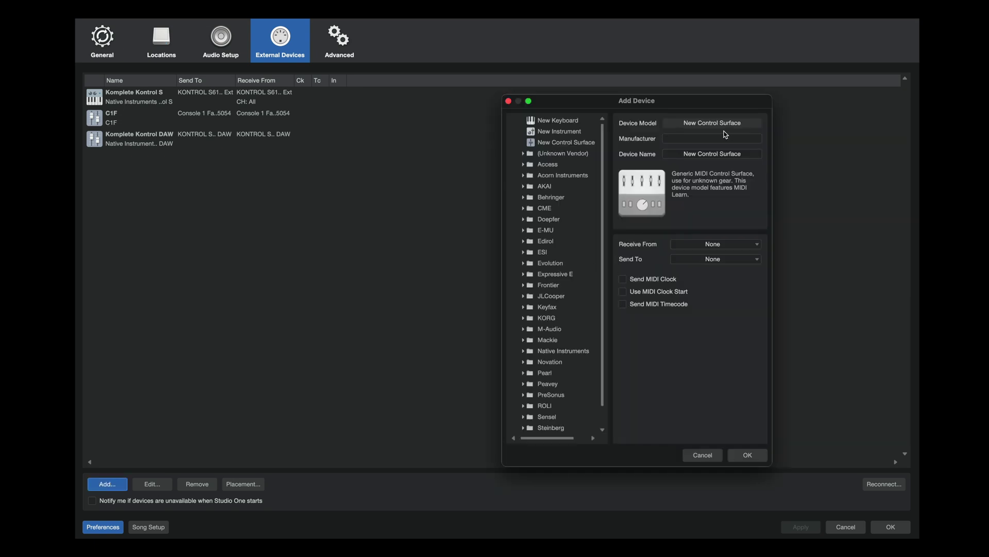
{"action": "left_click", "coordinate": [701, 140]}
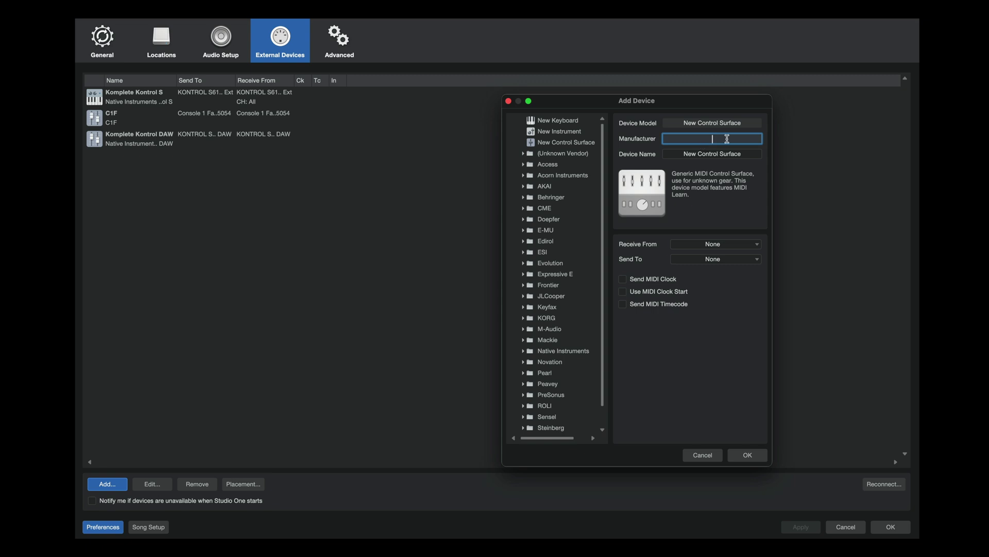
{"action": "left_click", "coordinate": [747, 154]}
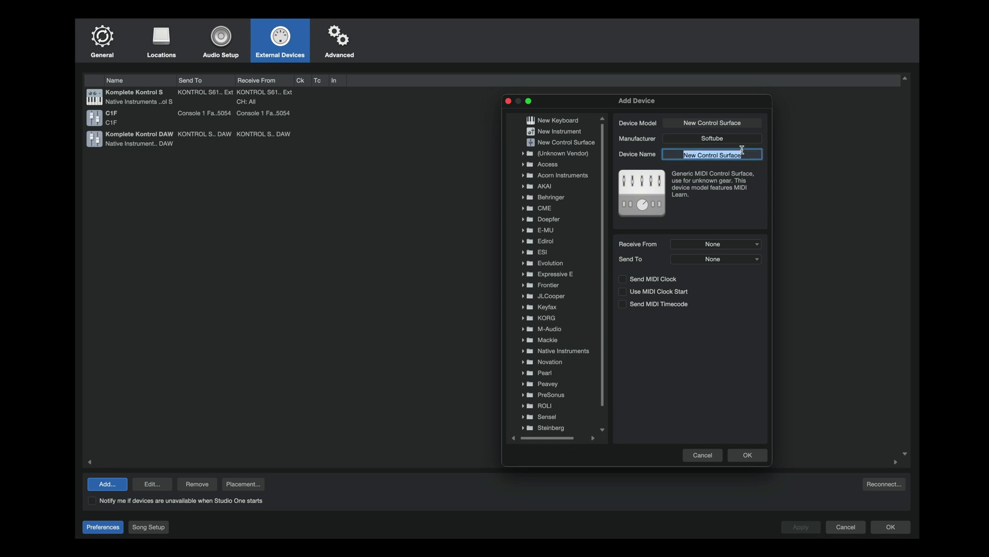
{"action": "type", "text": "C1C"}
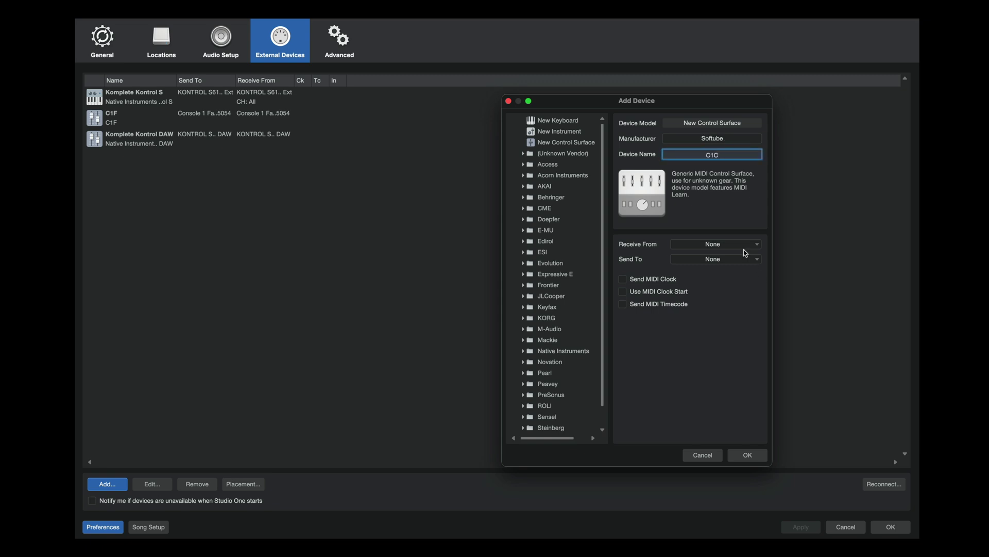
{"action": "left_click", "coordinate": [744, 247]}
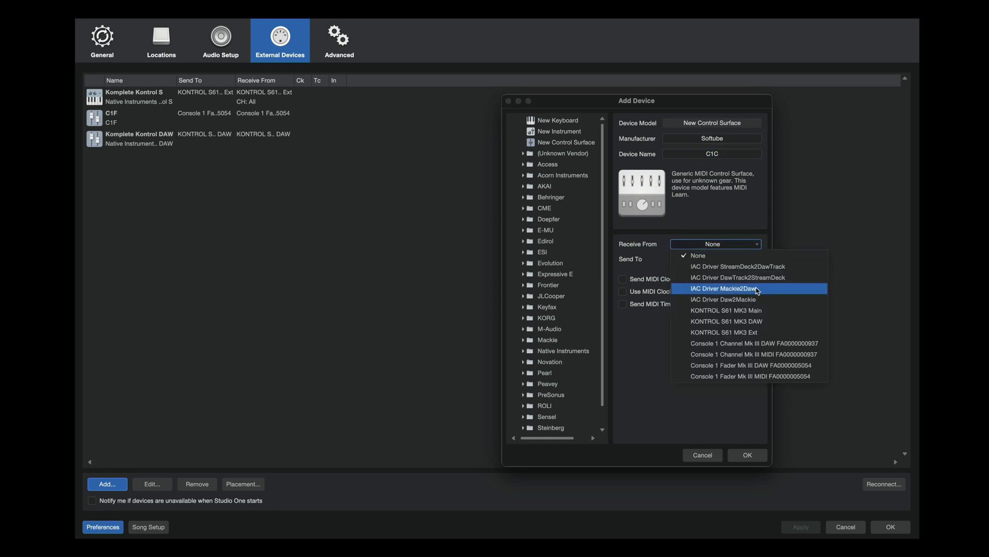
{"action": "left_click", "coordinate": [779, 344]}
{"action": "left_click", "coordinate": [740, 259]}
{"action": "left_click", "coordinate": [763, 369]}
{"action": "left_click", "coordinate": [747, 455]}
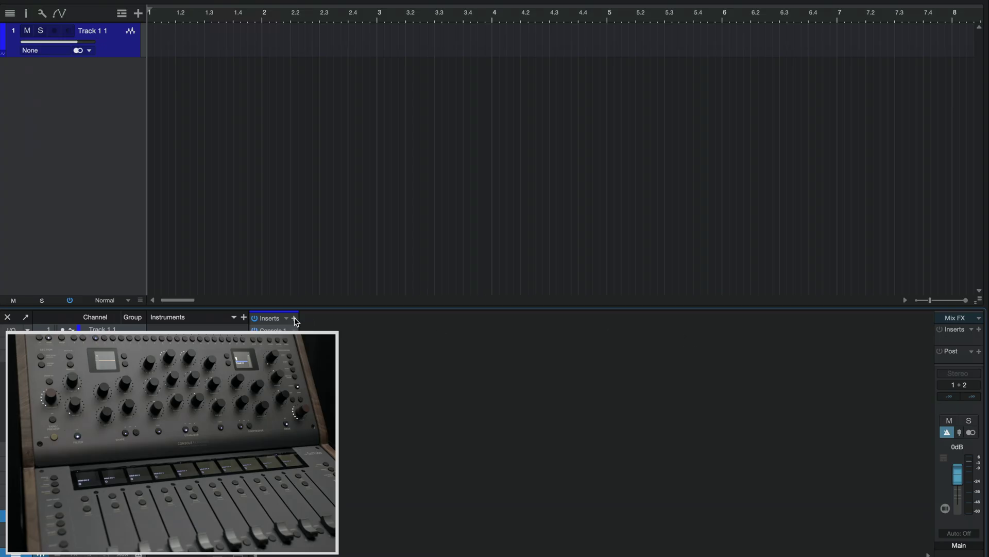
Insert bx_console Focusrite SC on Track 1 1 via a 'focus' search and show its mapping bar.
{"action": "left_click", "coordinate": [294, 319]}
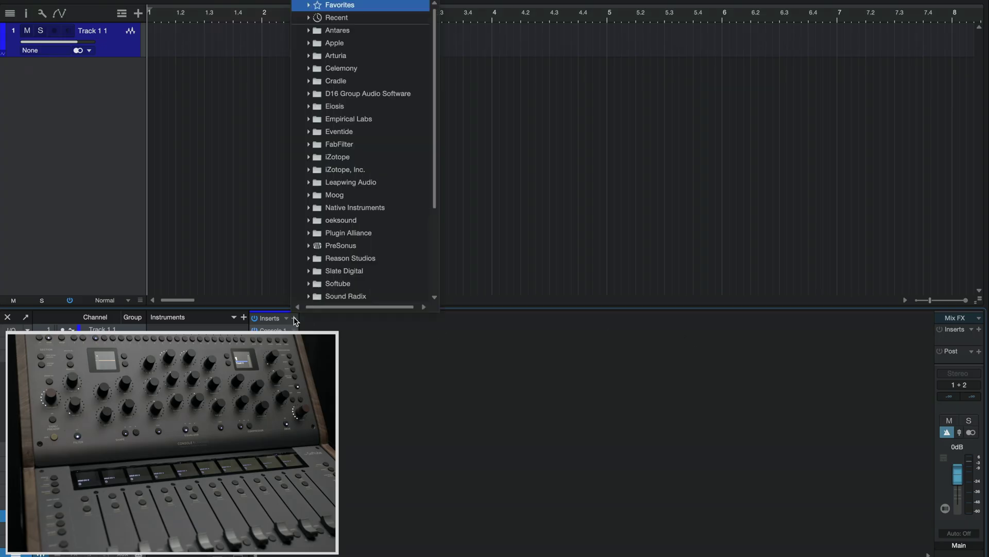
{"action": "type", "text": "focus"}
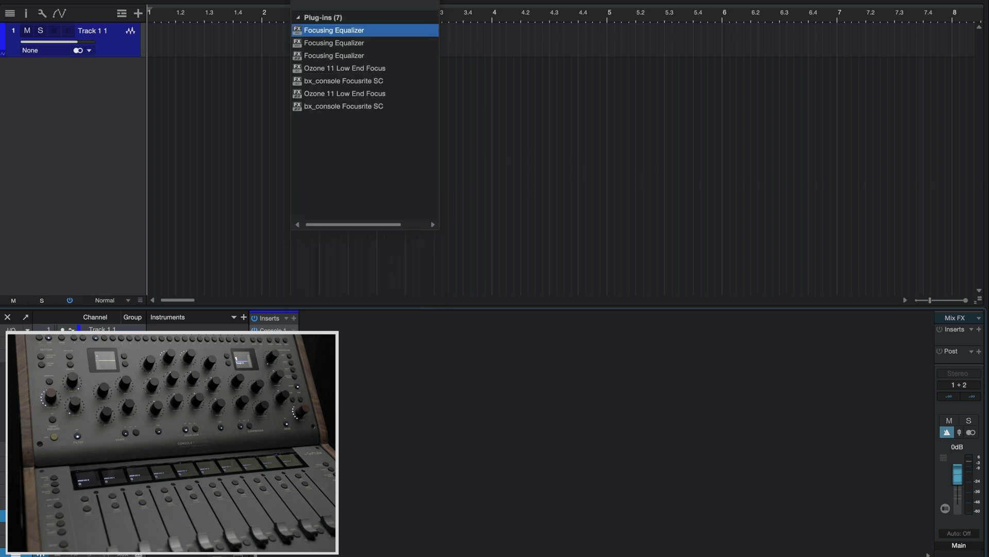
{"action": "double_click", "coordinate": [339, 107]}
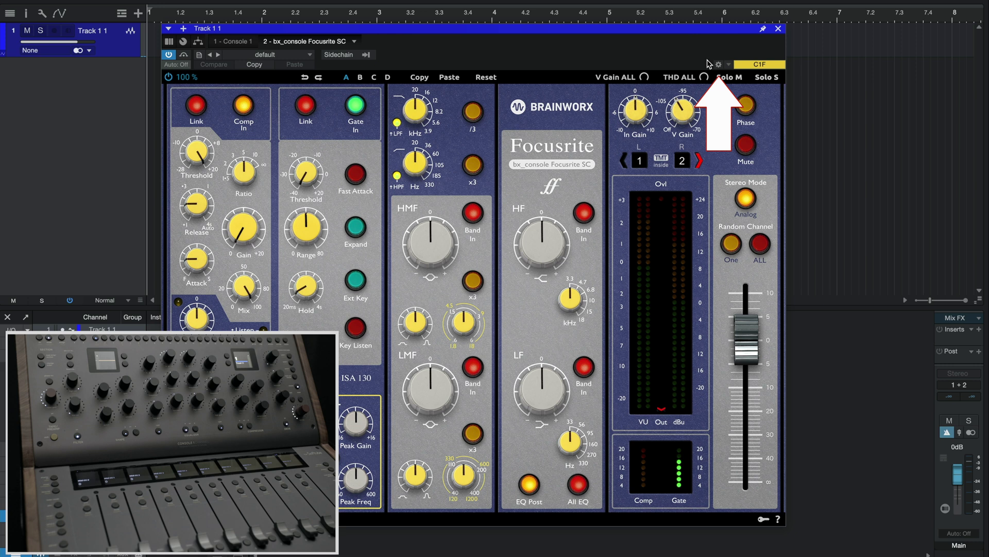
{"action": "left_click", "coordinate": [719, 65]}
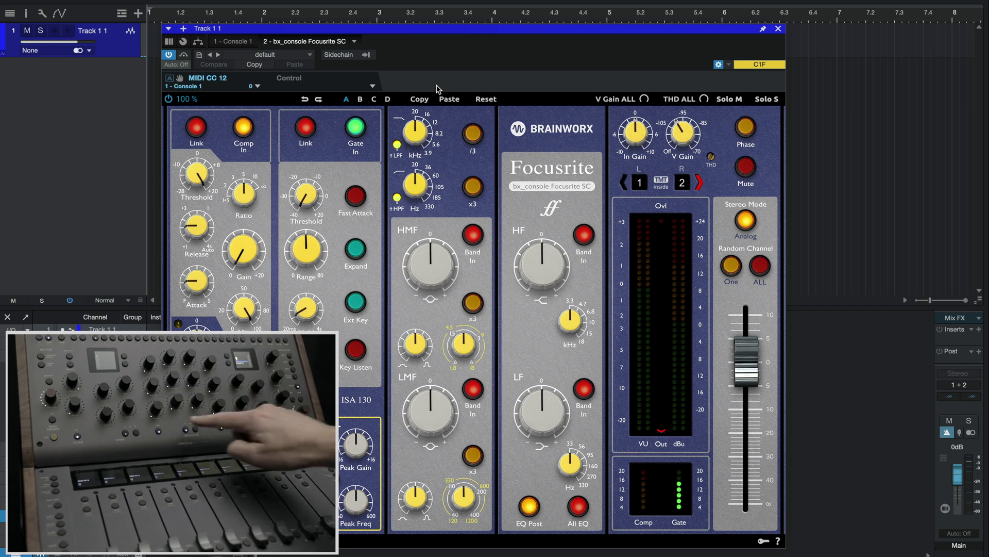
Choose the C1C surface as the plugin's control device from the device dropdown.
{"action": "left_click", "coordinate": [373, 87]}
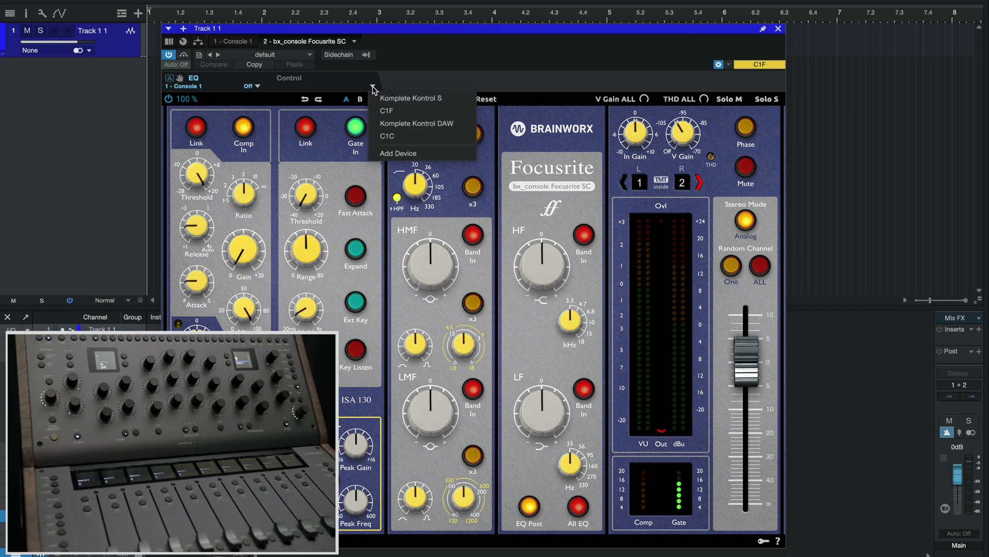
{"action": "left_click", "coordinate": [400, 136]}
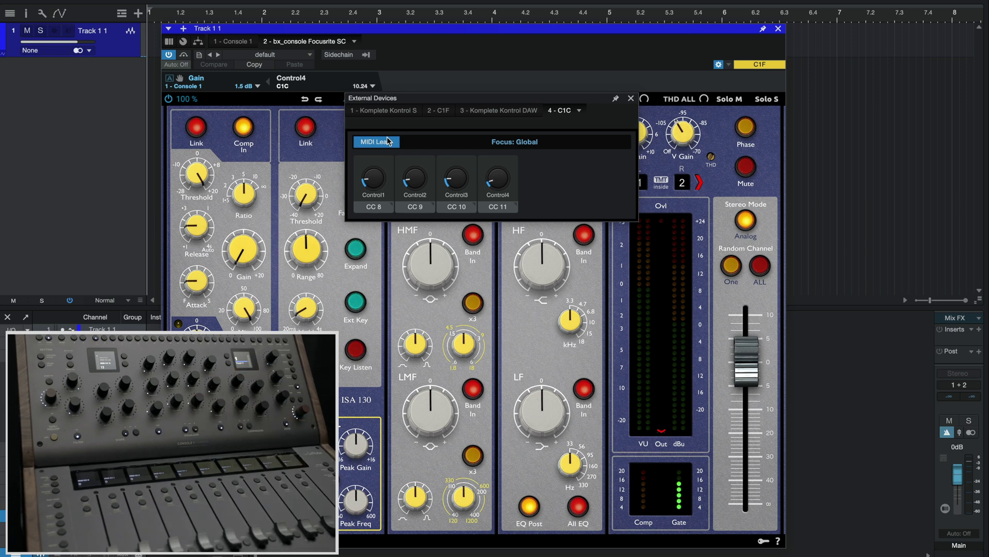
Link the bx_console Focusrite SC HF, LF, HMF and LMF gain knobs to the matching C1C knobs.
{"action": "left_click", "coordinate": [632, 99]}
{"action": "left_click_drag", "start_coordinate": [540, 256], "coordinate": [540, 263]}
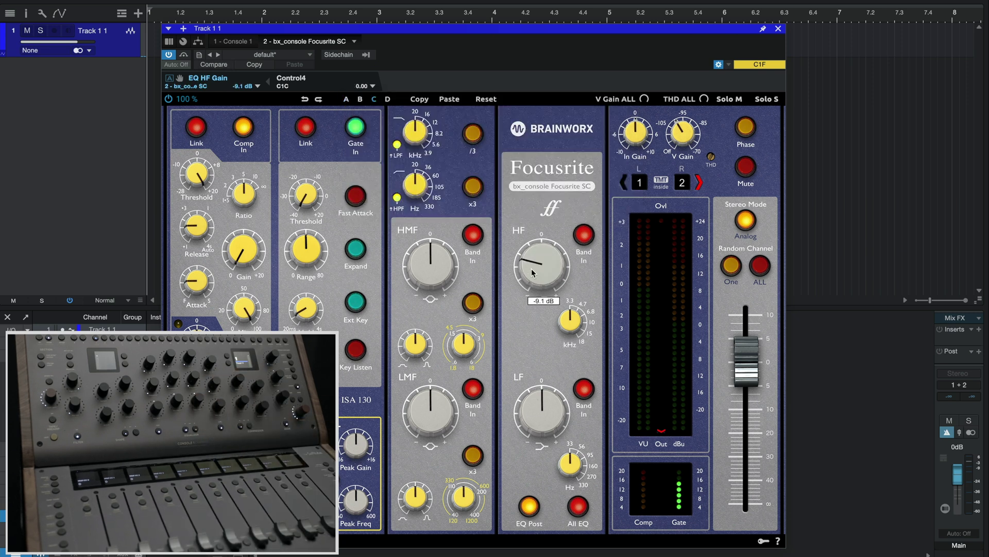
{"action": "left_click_drag", "start_coordinate": [538, 349], "coordinate": [544, 225]}
{"action": "left_click_drag", "start_coordinate": [536, 436], "coordinate": [543, 380]}
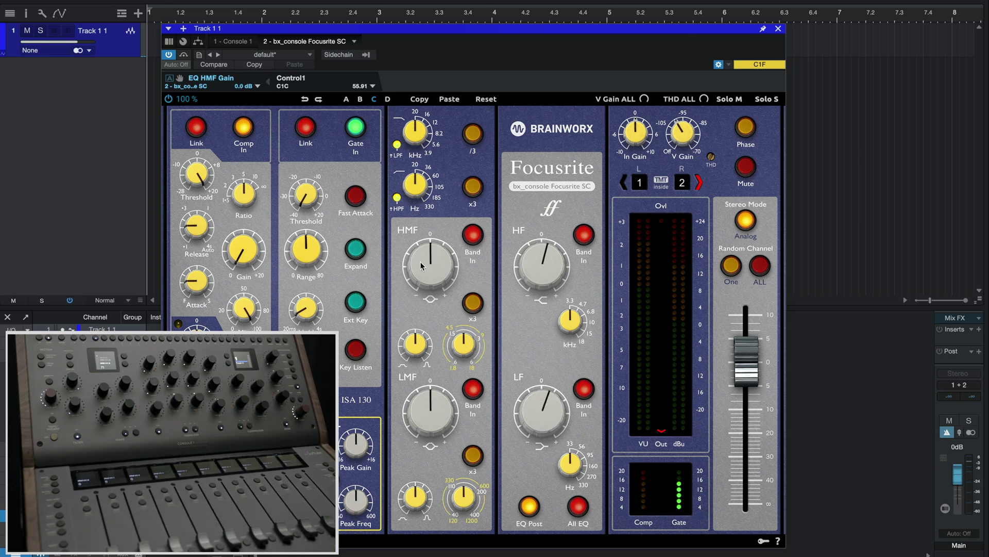
{"action": "left_click_drag", "start_coordinate": [422, 266], "coordinate": [426, 229]}
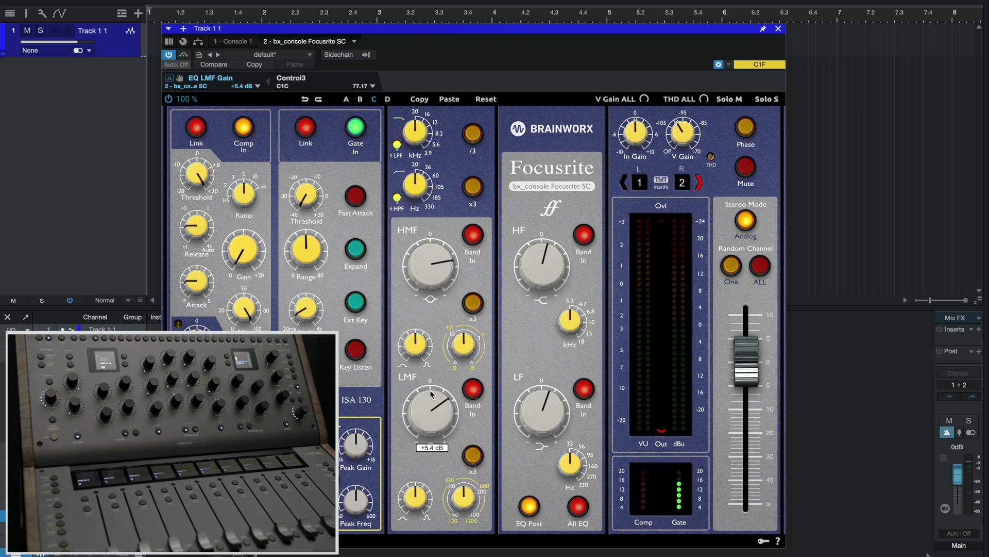
{"action": "left_click_drag", "start_coordinate": [427, 396], "coordinate": [427, 411]}
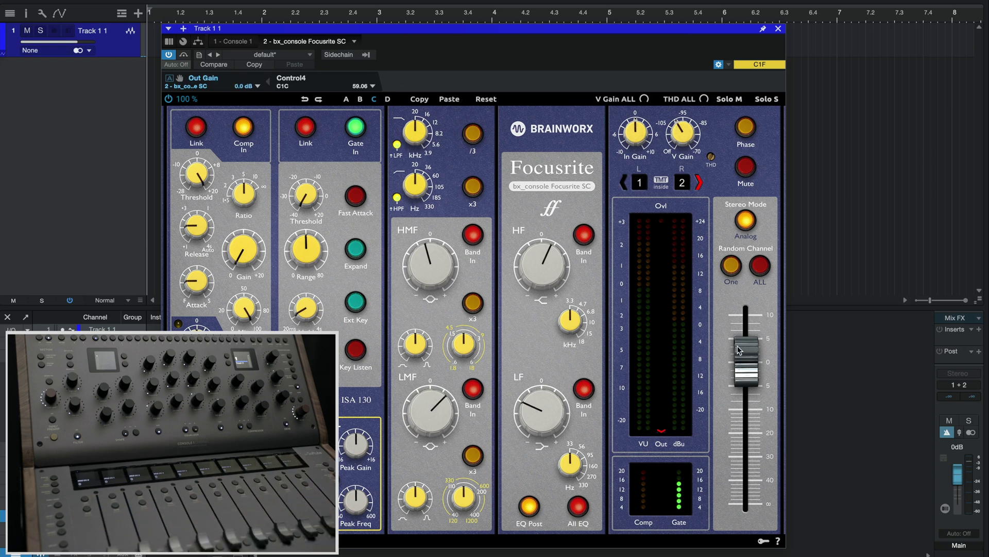
Switch the control device to C1F and MIDI-learn its controls on CC 3 and CC 0 for the output gain fader.
{"action": "left_click_drag", "start_coordinate": [748, 355], "coordinate": [751, 379]}
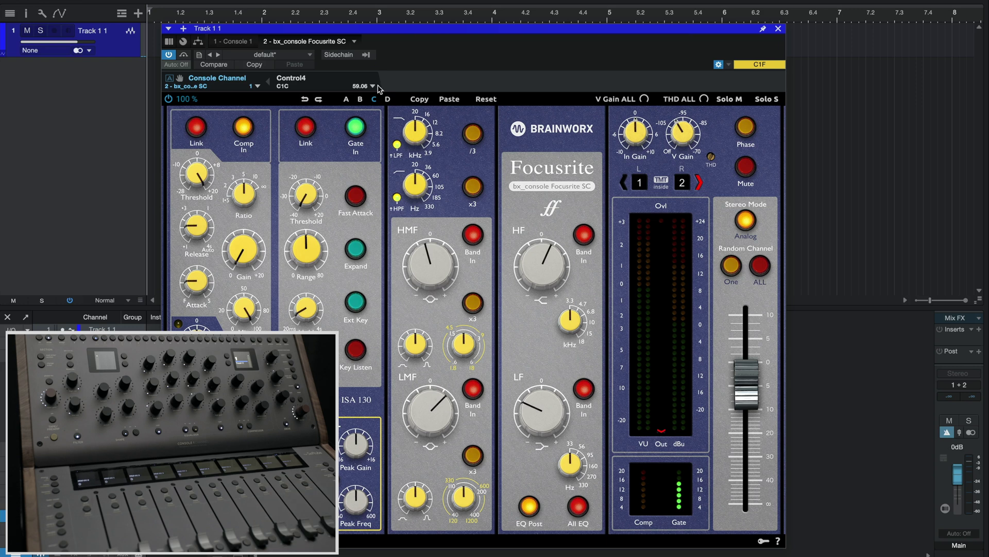
{"action": "left_click", "coordinate": [373, 86]}
{"action": "left_click", "coordinate": [387, 110]}
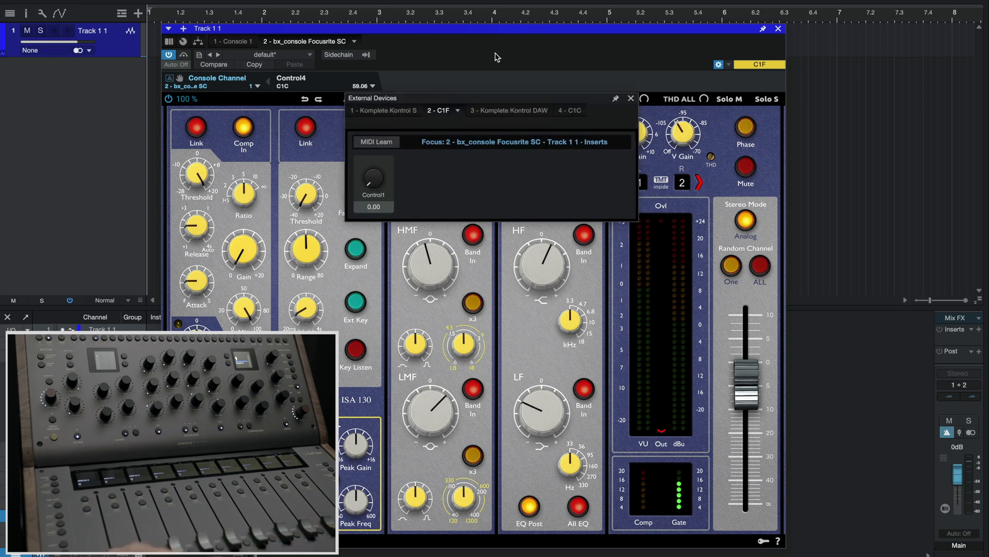
{"action": "left_click", "coordinate": [383, 145]}
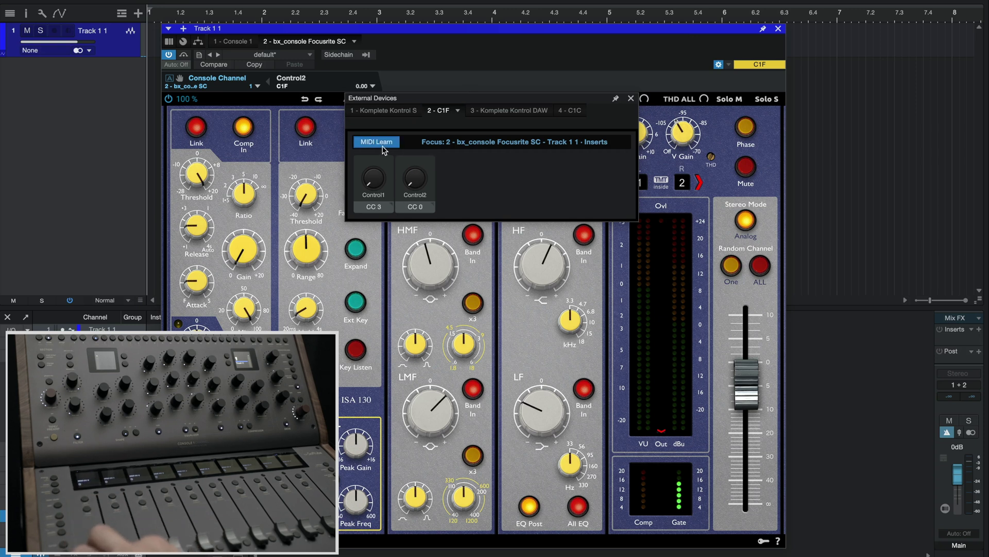
{"action": "left_click", "coordinate": [631, 98]}
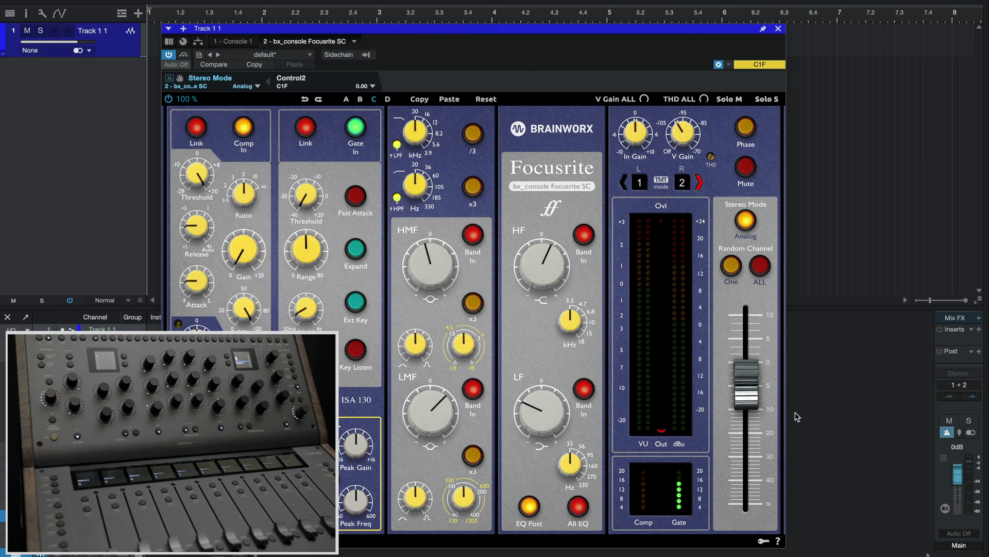
{"action": "mouse_move", "coordinate": [747, 384]}
{"action": "left_mouse_down"}
{"action": "mouse_move", "coordinate": [749, 412]}
{"action": "mouse_move", "coordinate": [750, 365]}
{"action": "left_mouse_up"}
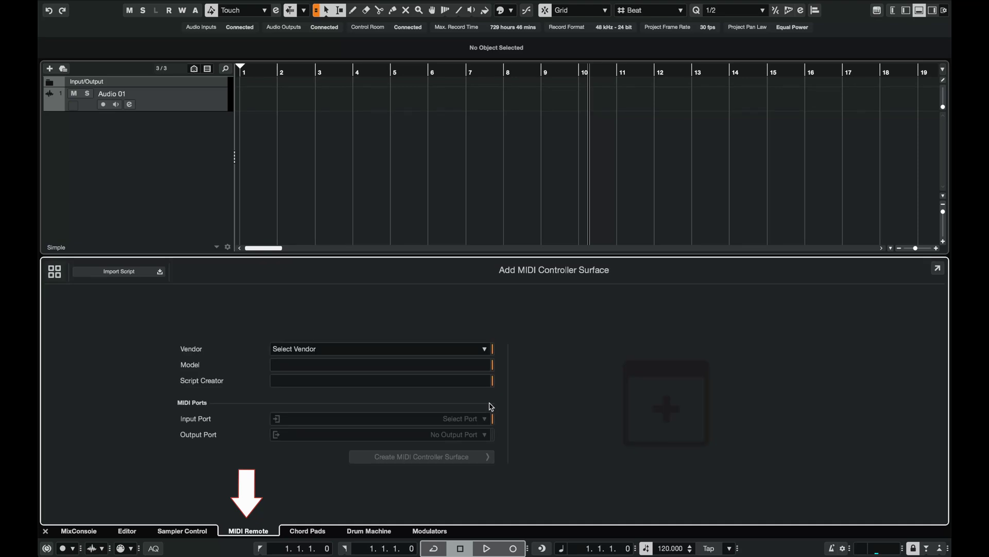
Enter the custom vendor Softube MIDI and the model name C1F for the new controller surface.
{"action": "left_click", "coordinate": [487, 350]}
{"action": "scroll", "coordinate": [366, 452], "scroll_direction": "down", "scroll_amount": 5}
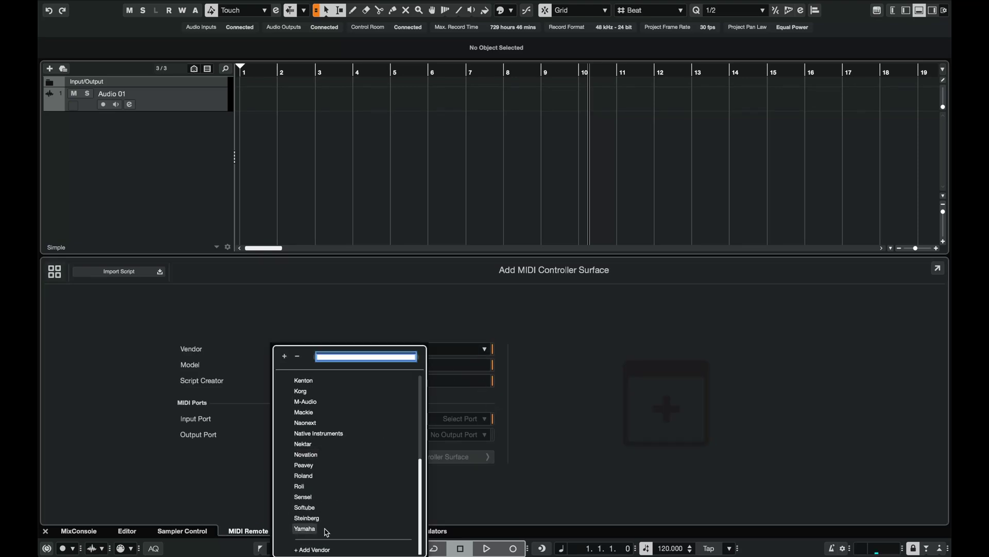
{"action": "key", "text": "Escape"}
{"action": "left_click", "coordinate": [365, 349]}
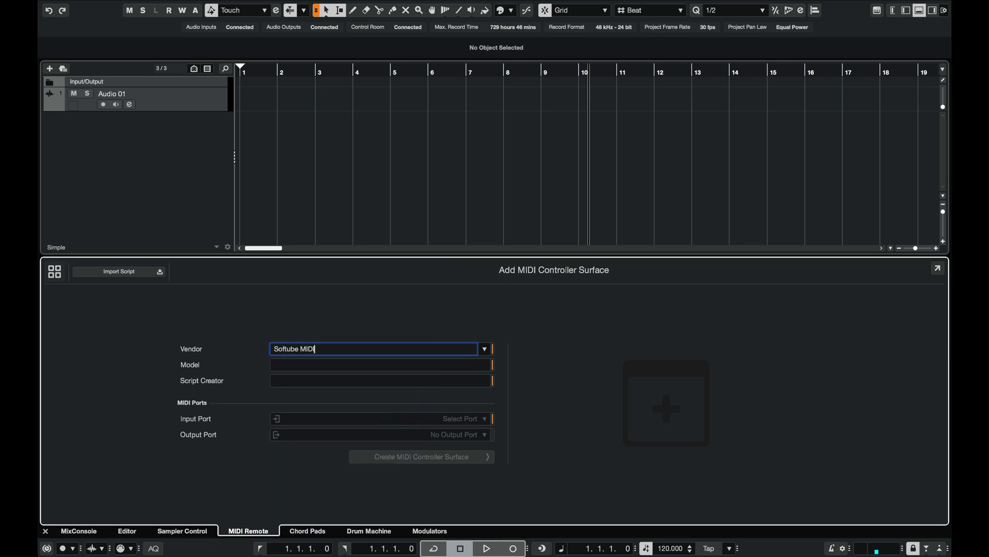
{"action": "left_click", "coordinate": [348, 365]}
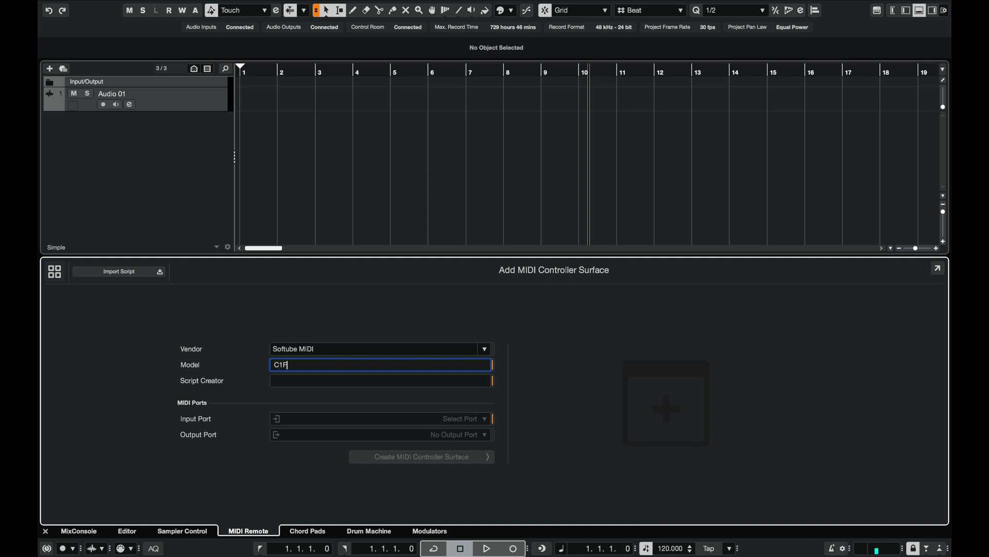
Set input and output to the Console 1 Fader MIDI port and create the surface.
{"action": "left_click", "coordinate": [341, 420]}
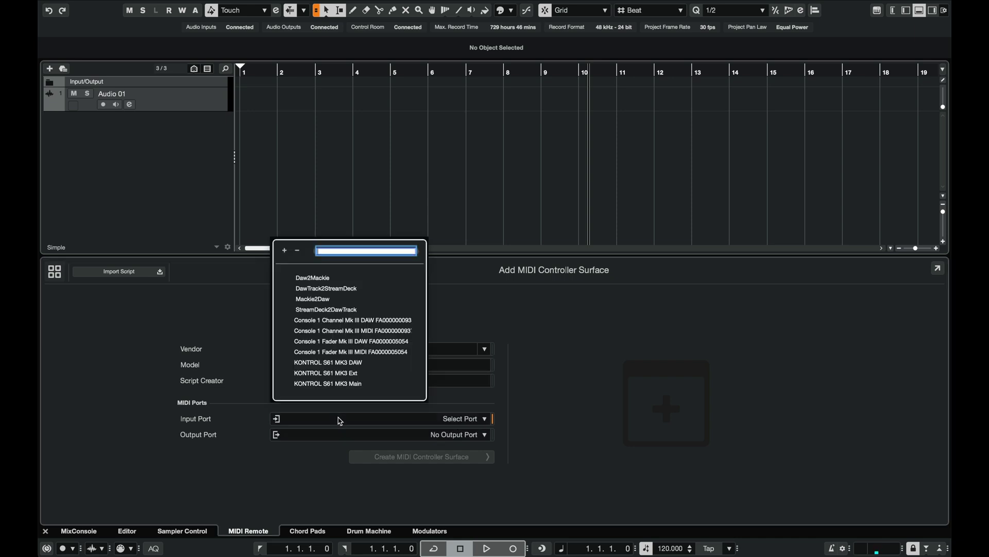
{"action": "left_click", "coordinate": [368, 353]}
{"action": "left_click", "coordinate": [406, 438]}
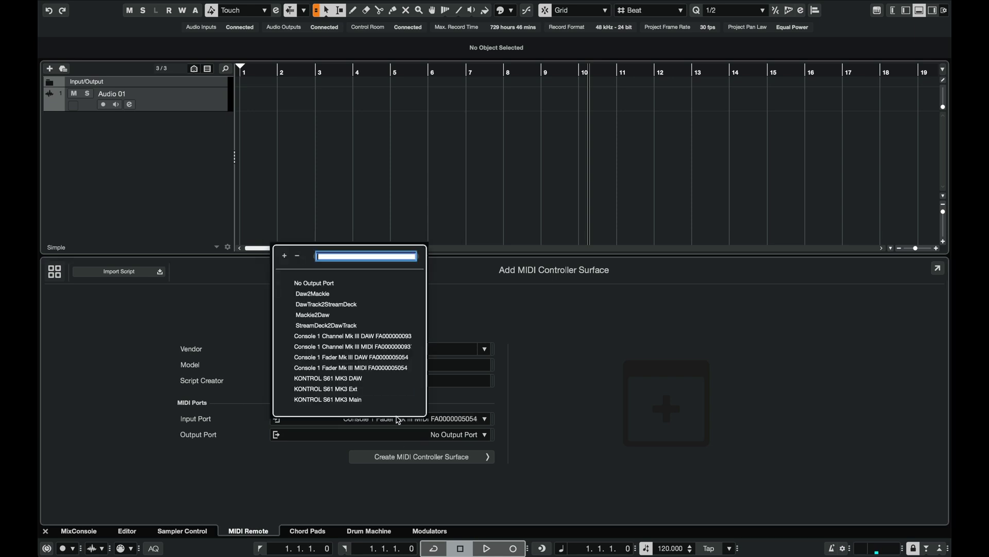
{"action": "left_click", "coordinate": [388, 369]}
{"action": "left_click", "coordinate": [478, 451]}
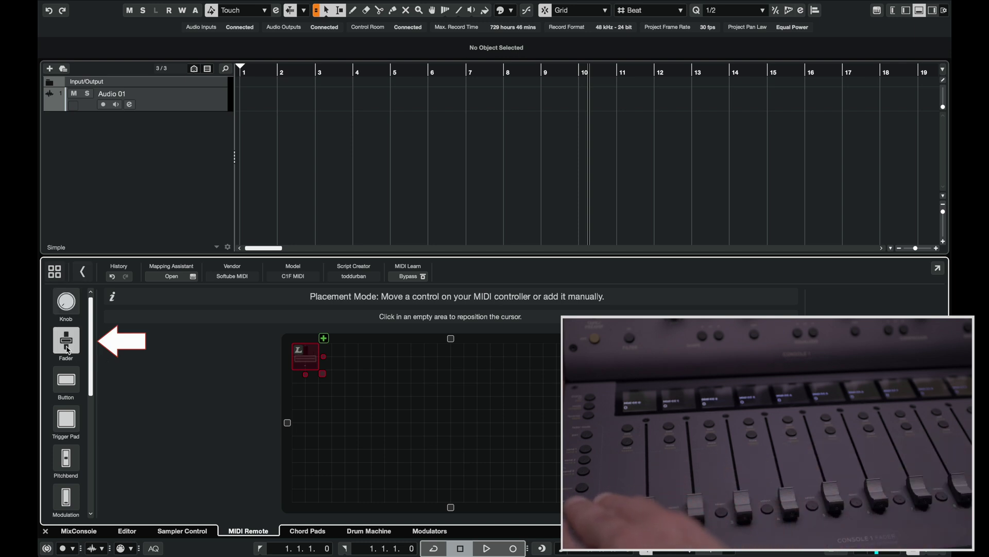
Add the hardware faders, then a row of seven buttons, to the C1F surface in Placement Mode.
{"action": "left_click", "coordinate": [67, 350]}
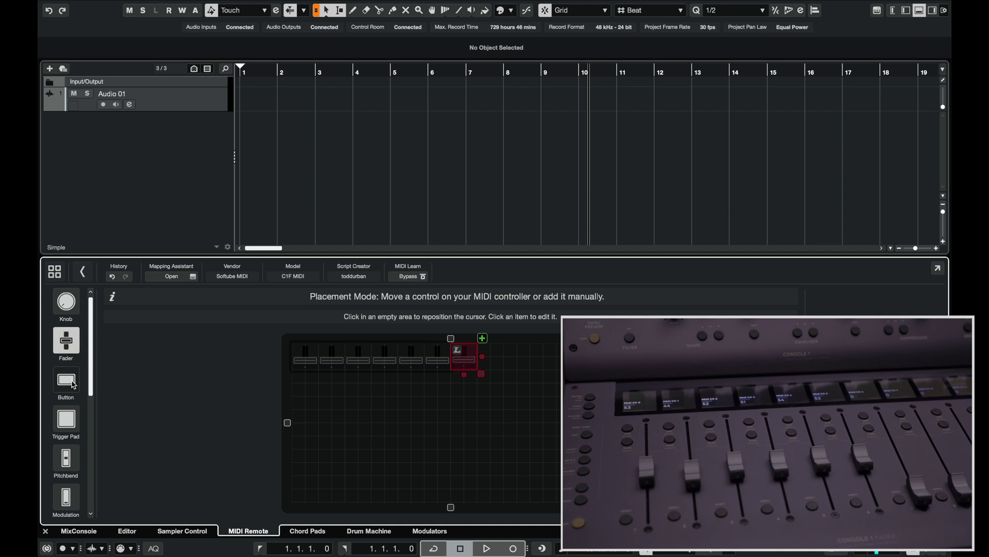
{"action": "left_click", "coordinate": [73, 384]}
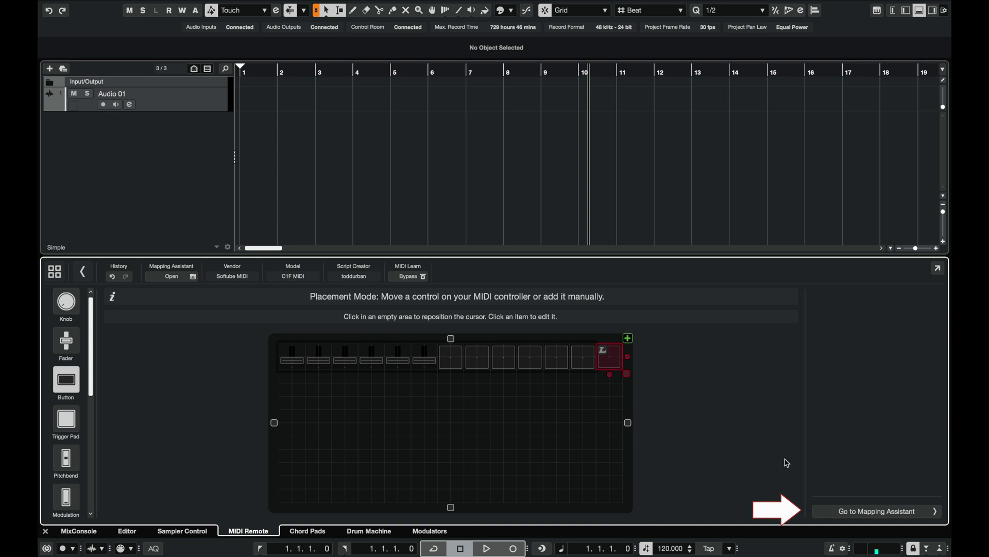
Open Maag EQ4 on Audio 01 with its quick controls shown and select the first C1F fader.
{"action": "left_click", "coordinate": [903, 511]}
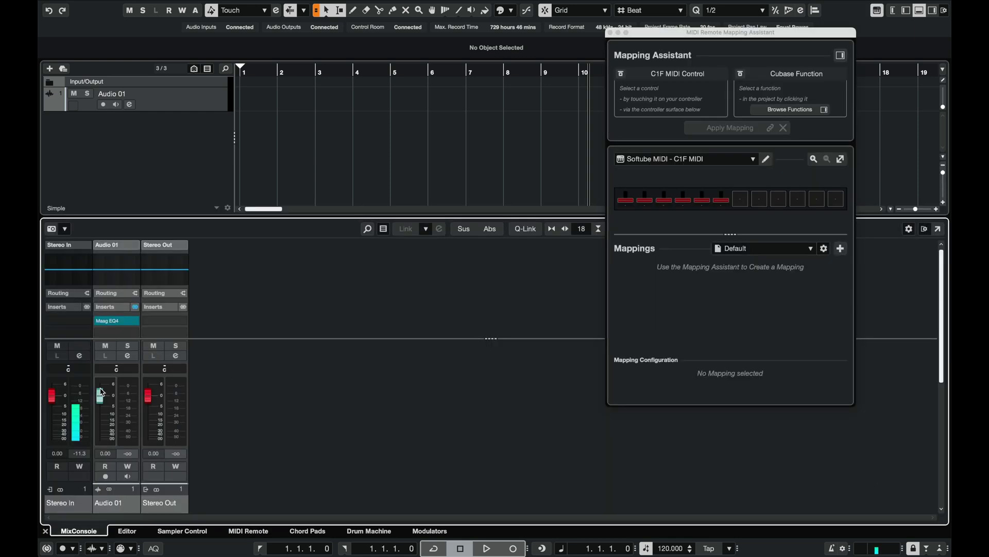
{"action": "left_click", "coordinate": [120, 321]}
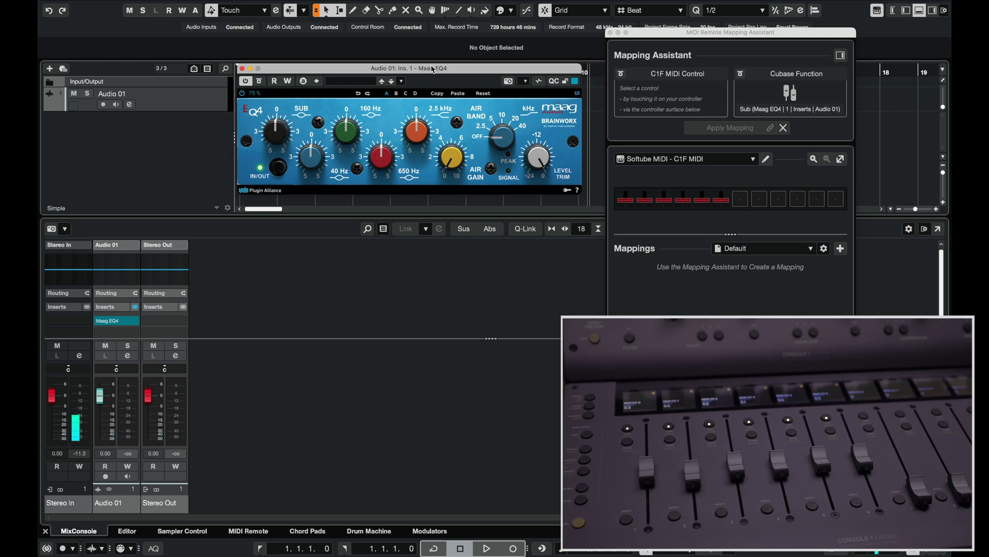
{"action": "left_click", "coordinate": [555, 83]}
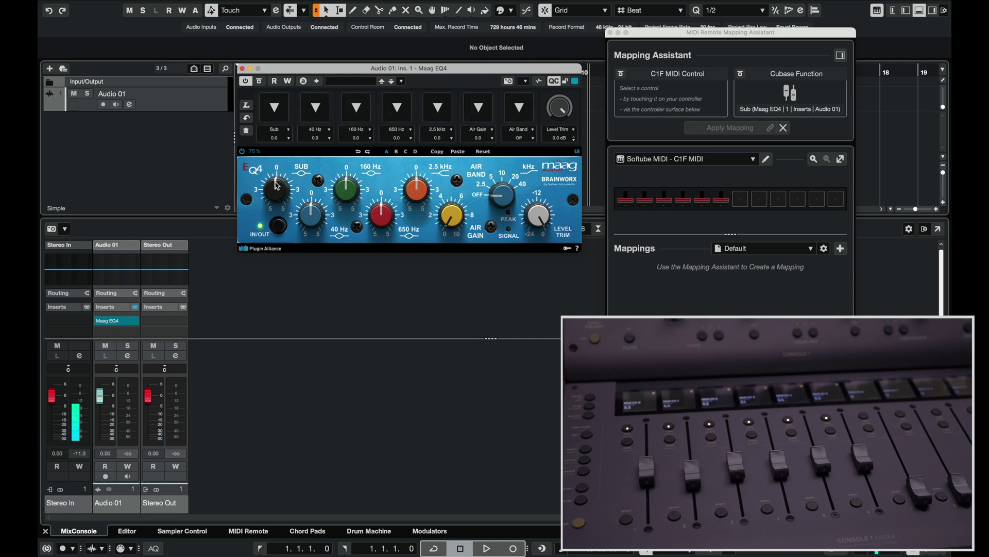
{"action": "left_click", "coordinate": [627, 201]}
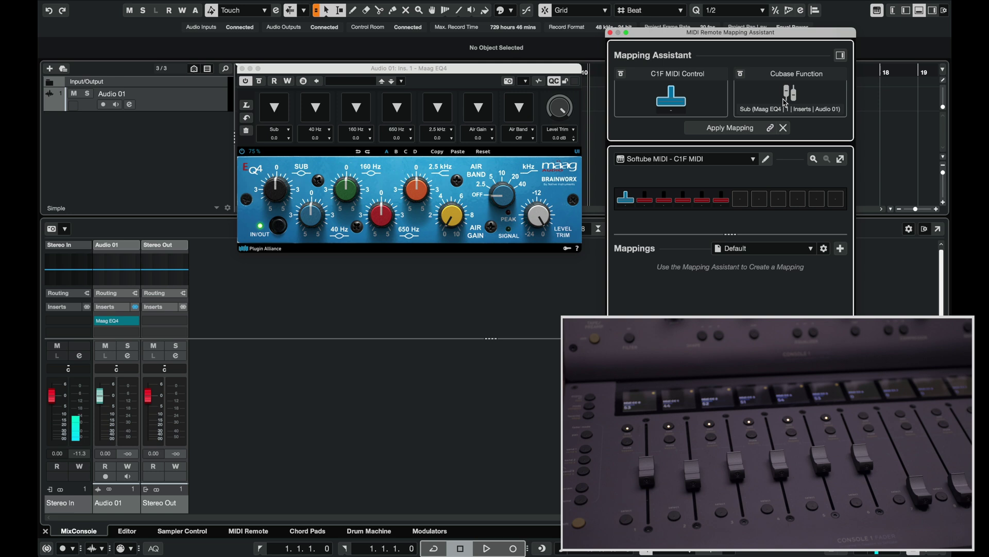
Map the first and second C1F faders to Focus Quick Controls QC 1 and QC 2.
{"action": "left_click", "coordinate": [840, 55]}
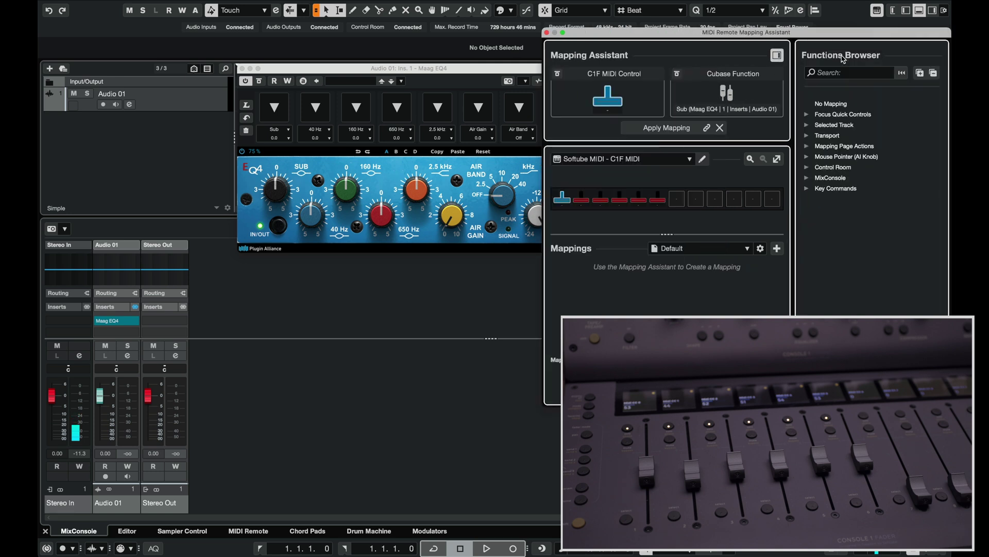
{"action": "left_click", "coordinate": [813, 114]}
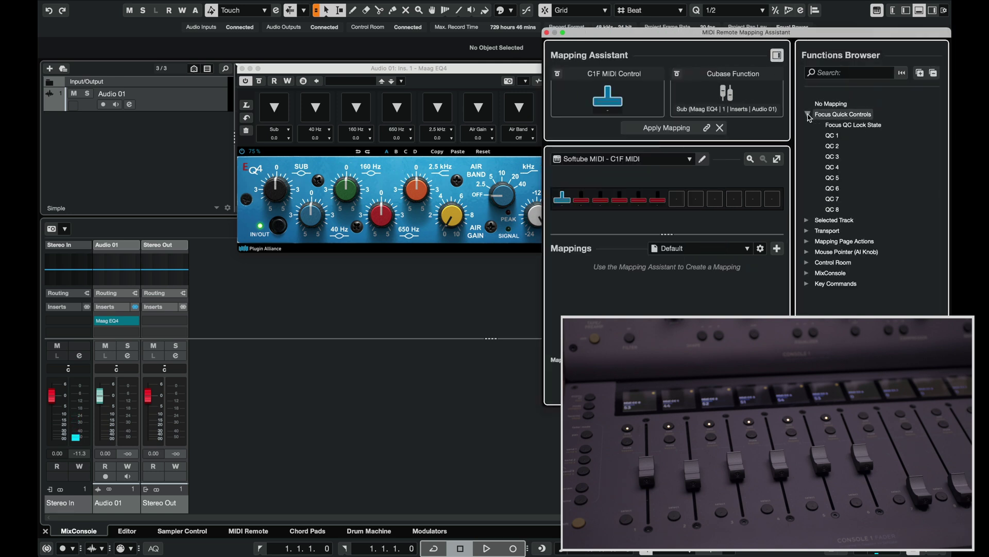
{"action": "left_click", "coordinate": [837, 136]}
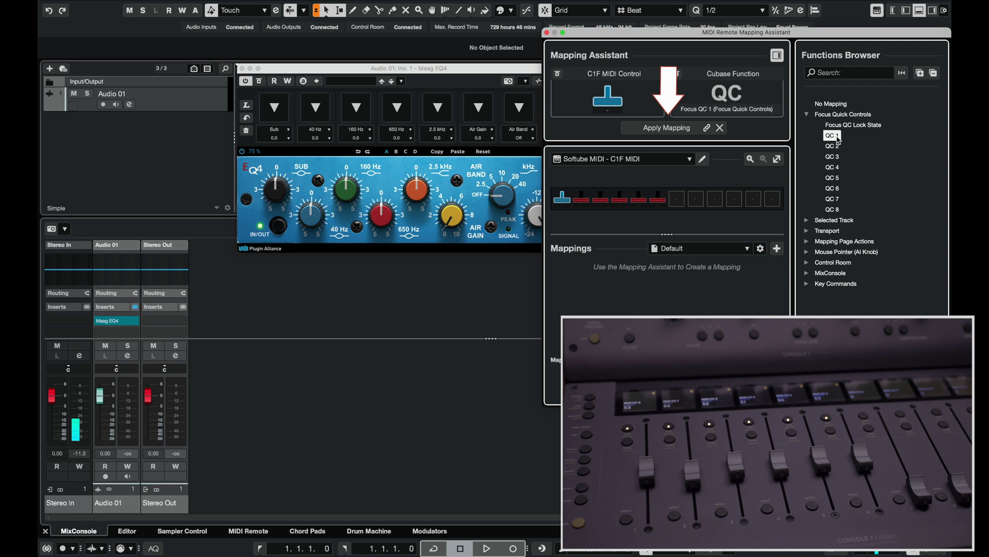
{"action": "left_click", "coordinate": [671, 129]}
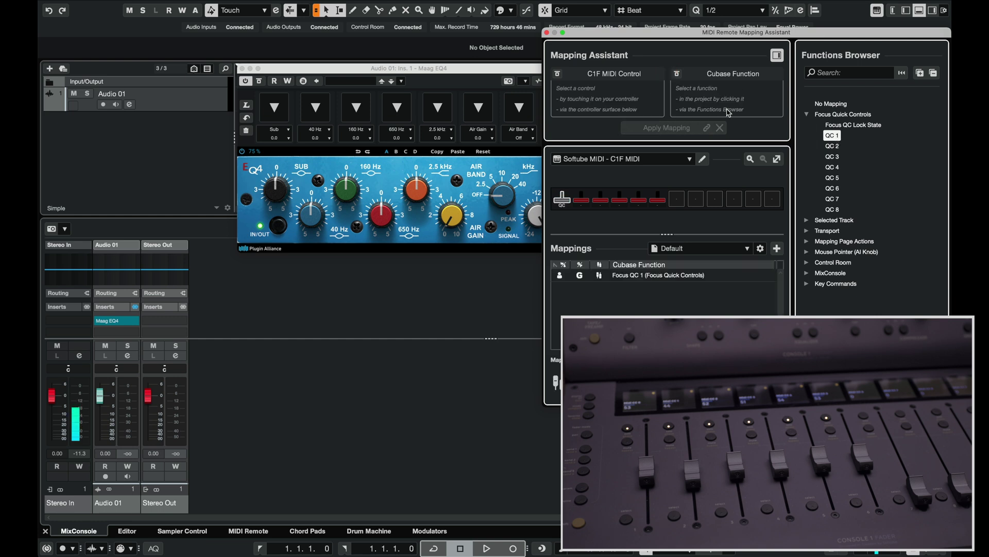
{"action": "left_click", "coordinate": [582, 198]}
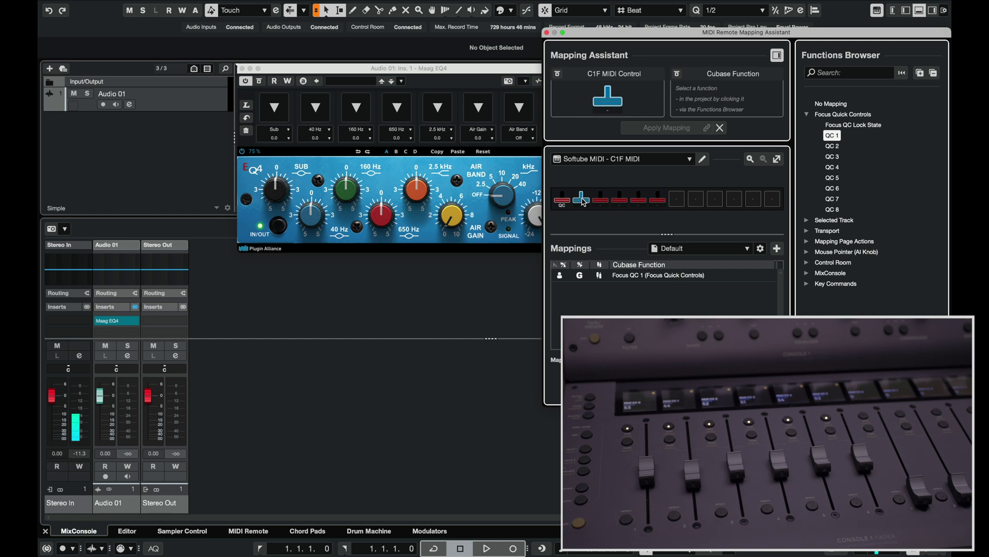
{"action": "left_click", "coordinate": [831, 147]}
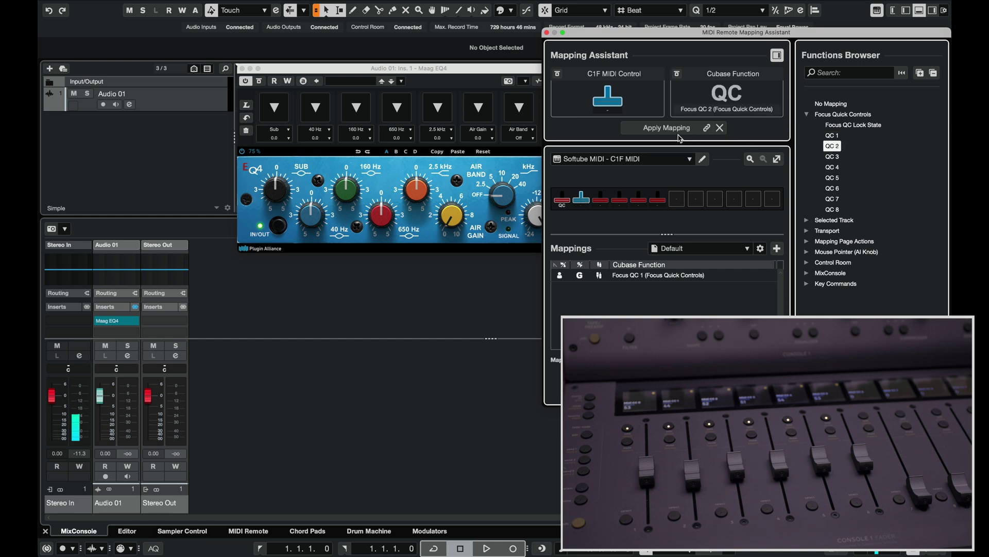
{"action": "left_click", "coordinate": [675, 129]}
Map the third and fourth C1F faders to Focus QC 3 and QC 4.
{"action": "left_click", "coordinate": [601, 200]}
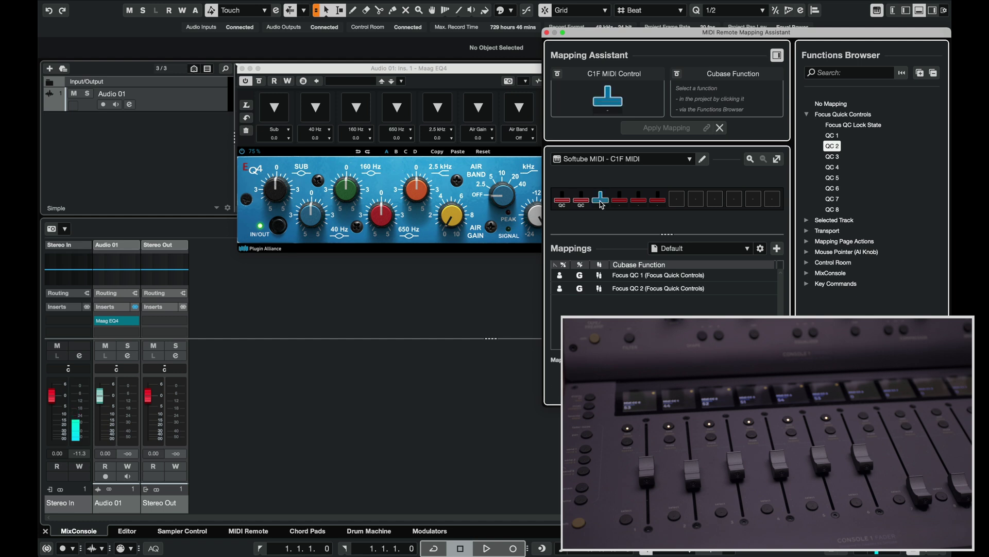
{"action": "left_click", "coordinate": [833, 156]}
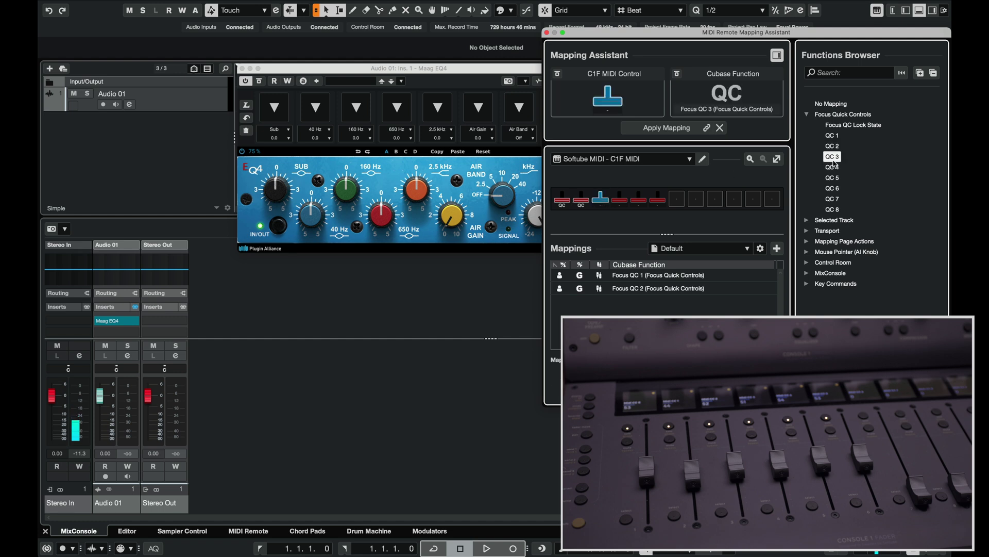
{"action": "left_click", "coordinate": [670, 128]}
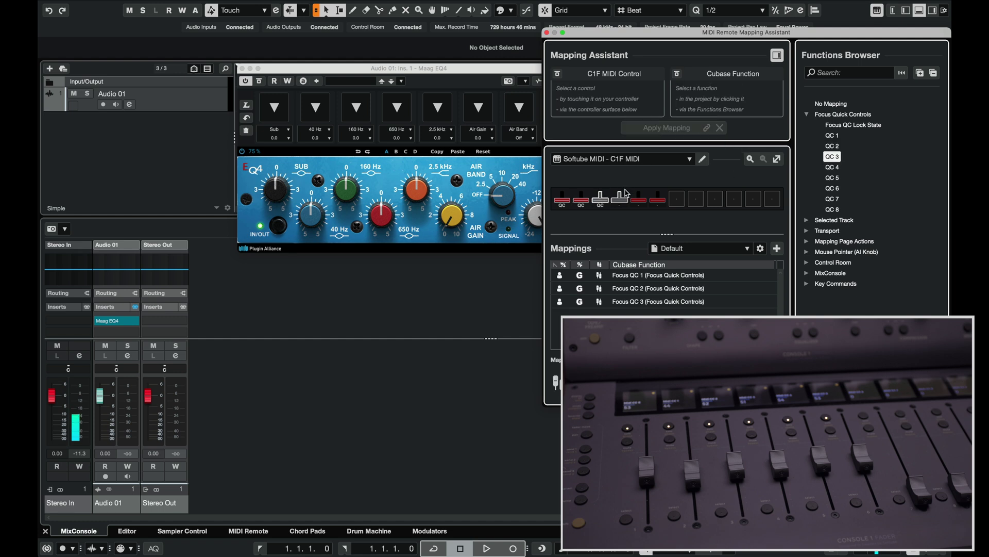
{"action": "left_click", "coordinate": [620, 200]}
{"action": "left_click", "coordinate": [833, 167]}
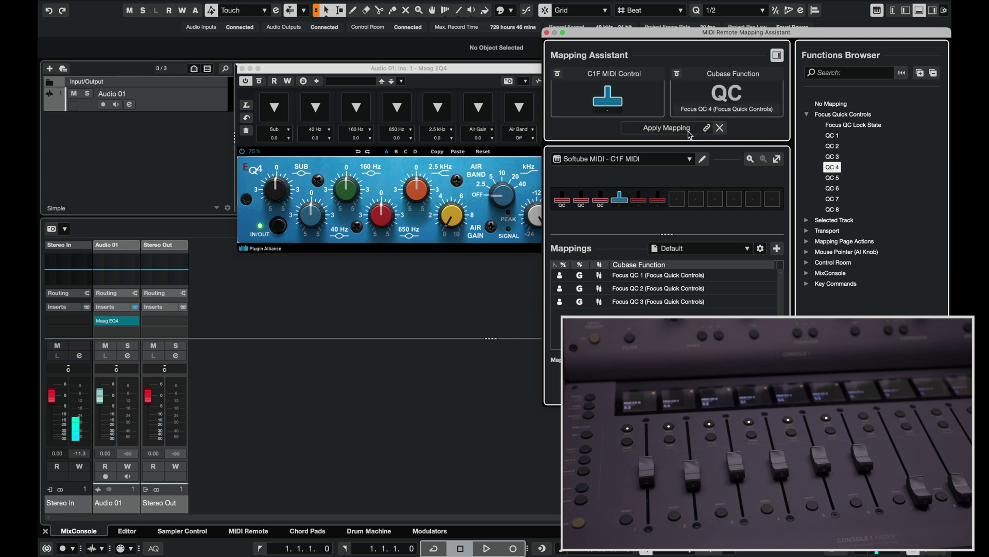
{"action": "left_click", "coordinate": [670, 128]}
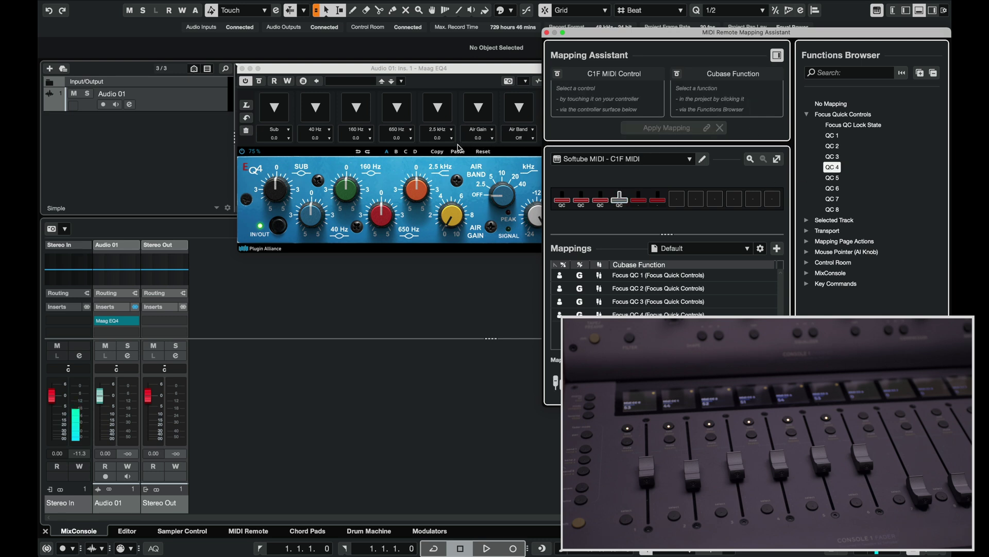
Set the Maag EQ4's seventh quick control to In/Out and map the seventh surface control to Focus QC 7.
{"action": "left_click", "coordinate": [518, 131]}
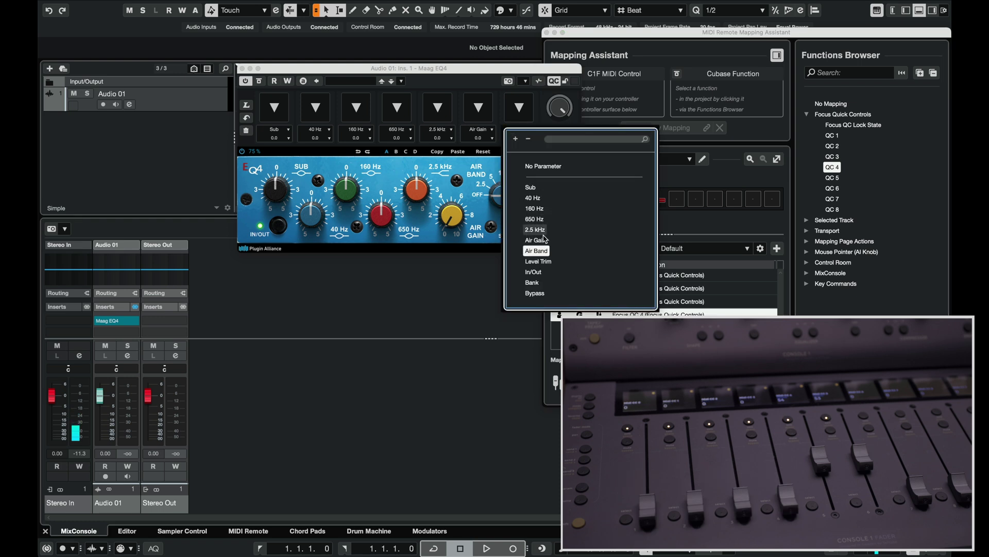
{"action": "left_click", "coordinate": [534, 272]}
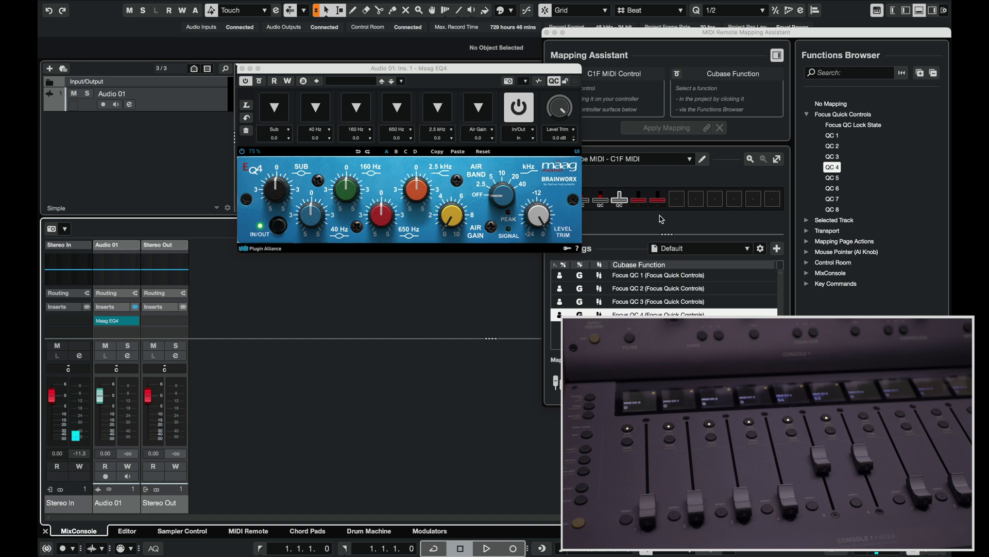
{"action": "left_click", "coordinate": [678, 200]}
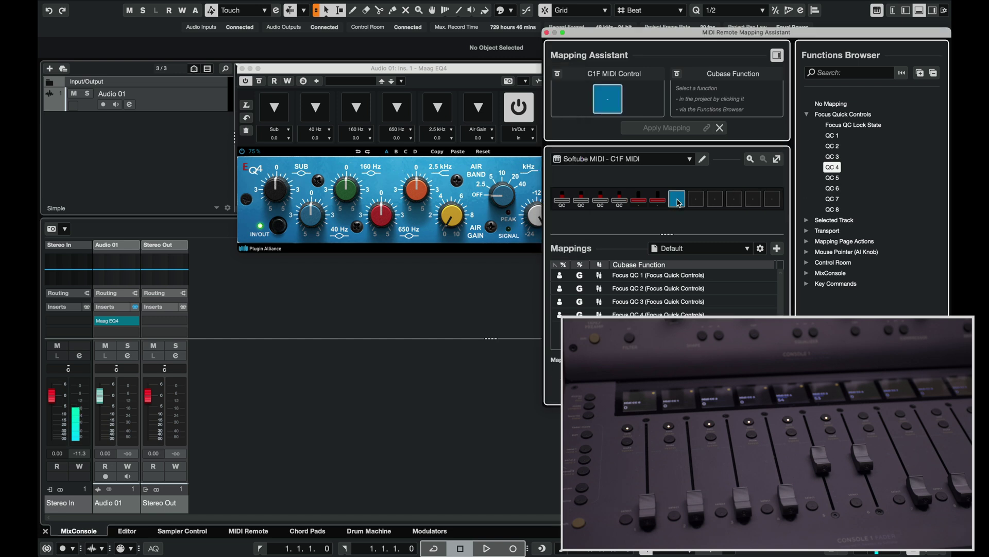
{"action": "left_click", "coordinate": [828, 198]}
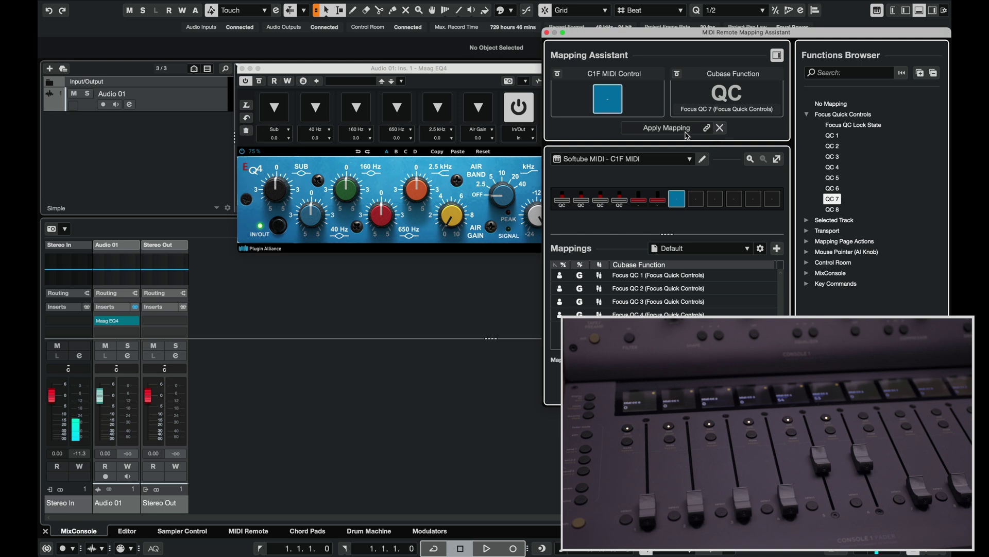
{"action": "left_click", "coordinate": [669, 129]}
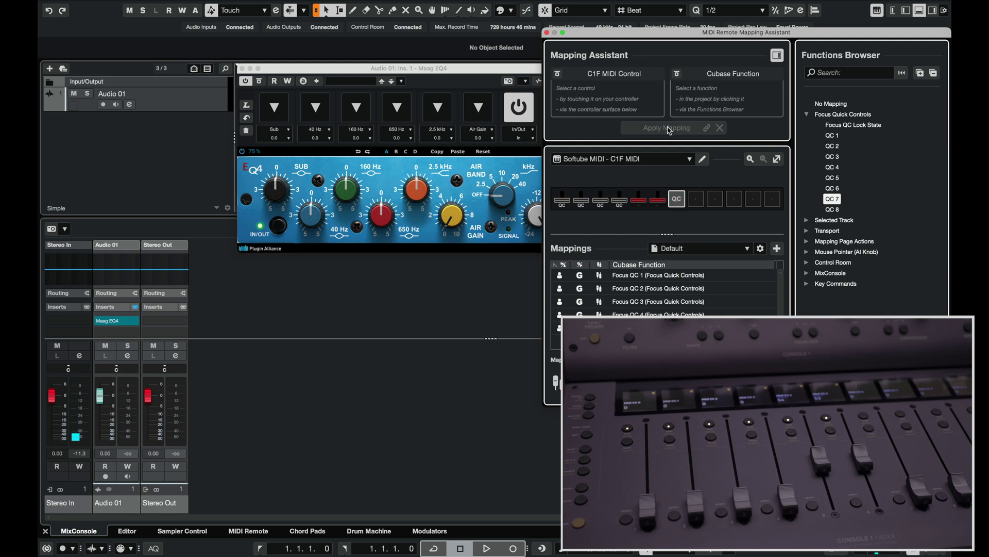
{"action": "left_click_drag", "start_coordinate": [508, 71], "coordinate": [466, 74]}
Hide the Maag EQ4 quick control strip and close the MIDI Remote Mapping Assistant window.
{"action": "left_click", "coordinate": [513, 84]}
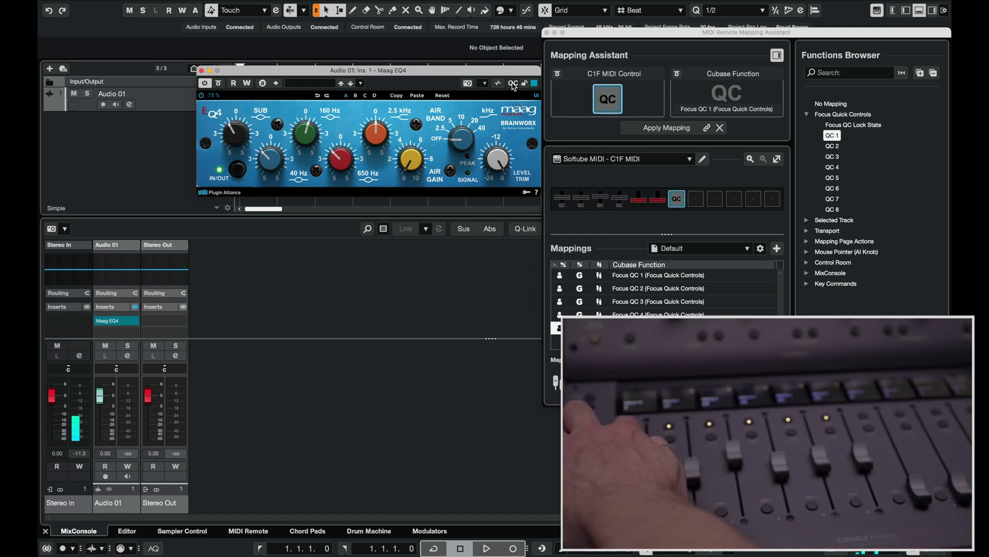
{"action": "left_click", "coordinate": [546, 32]}
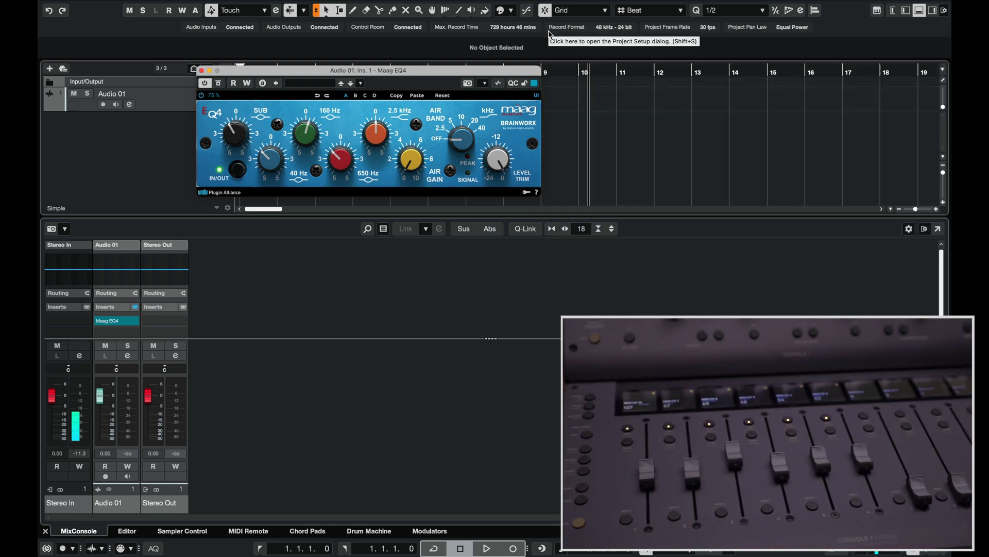